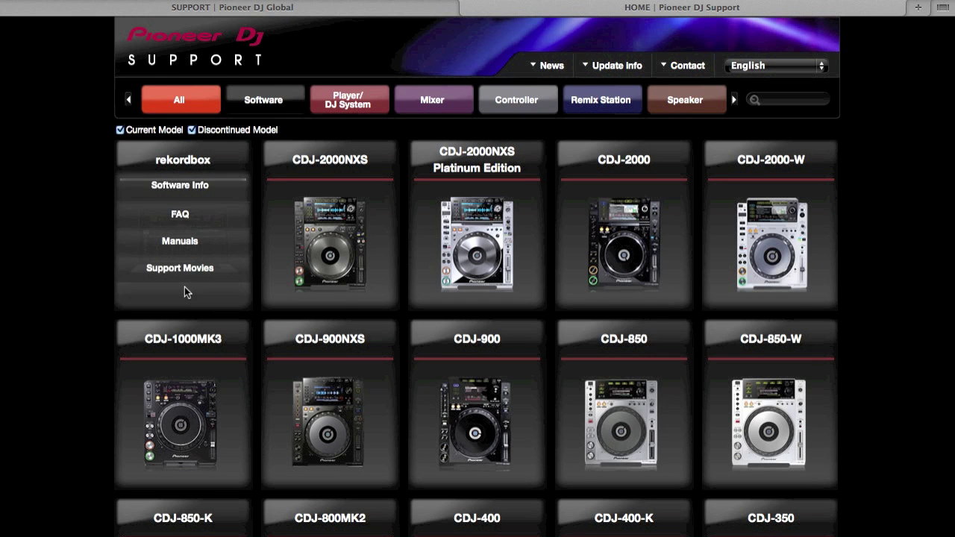
Scroll the product grid to the DDJ-SX tile and open its Software Download page.
scroll(185, 286, down, 5)
scroll(186, 295, down, 15)
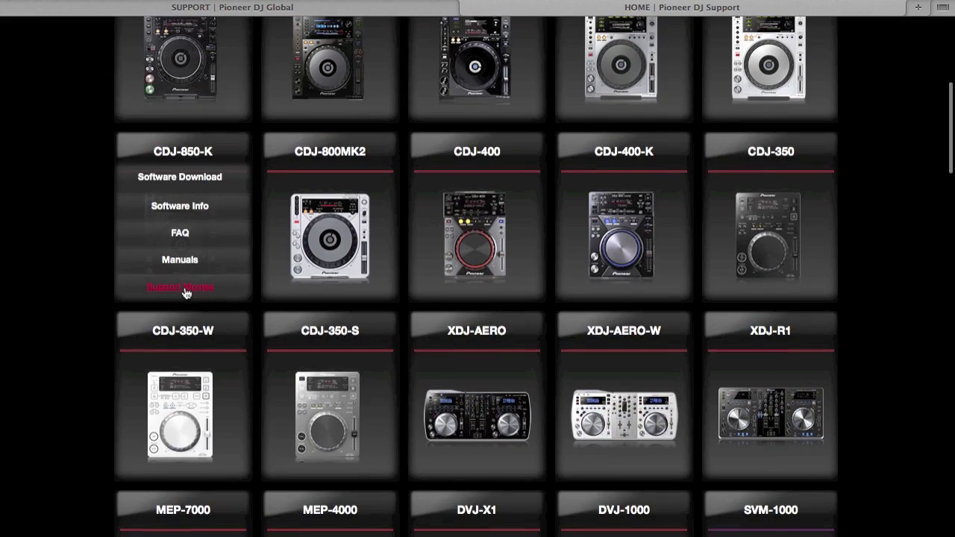
scroll(186, 293, down, 20)
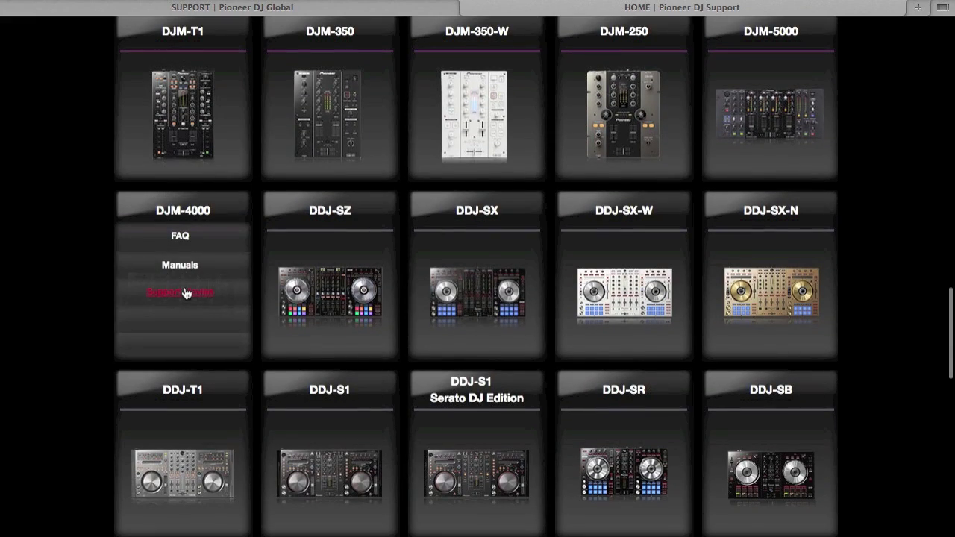
mouse_move(495, 318)
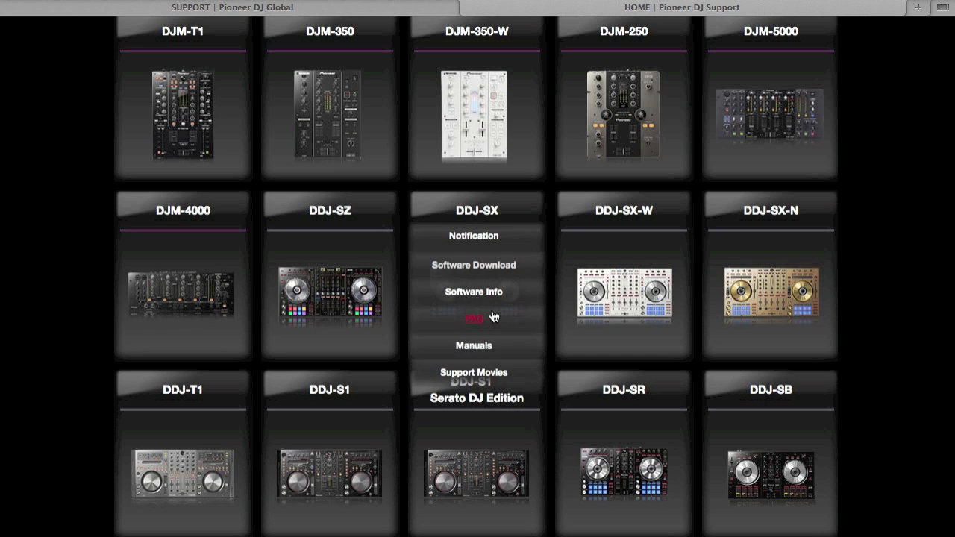
mouse_move(470, 297)
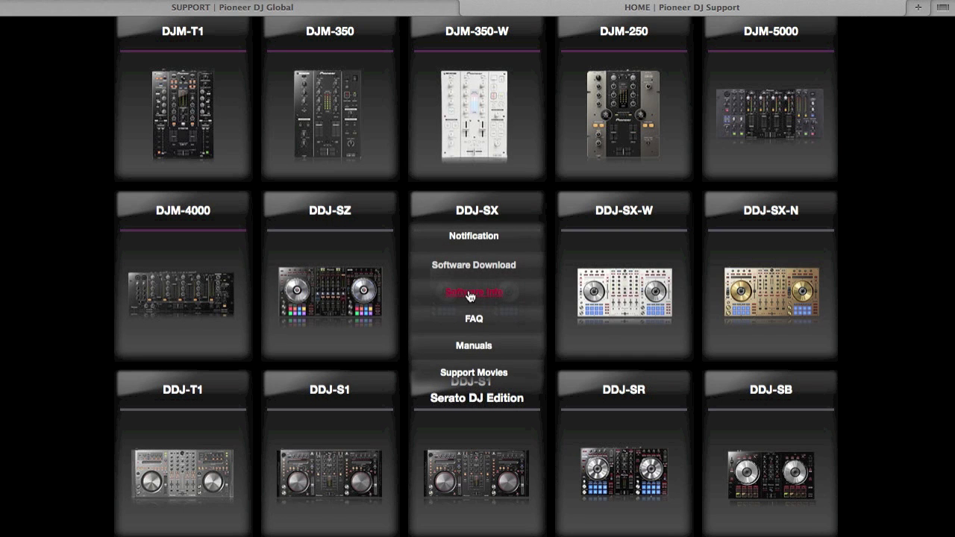
click(502, 266)
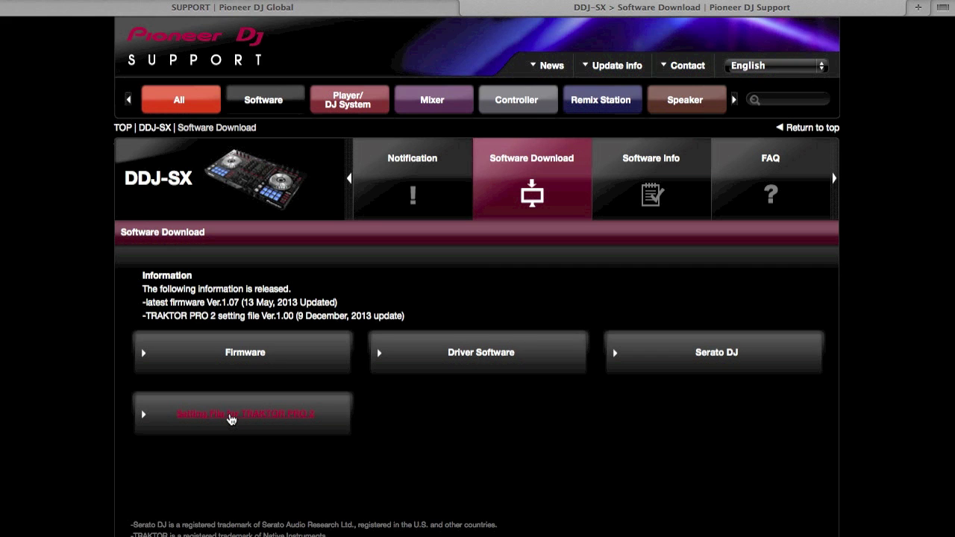
Go to the TRAKTOR PRO 2 Setting File page and open its DDJ-SX Hardware diagram PDF.
click(232, 421)
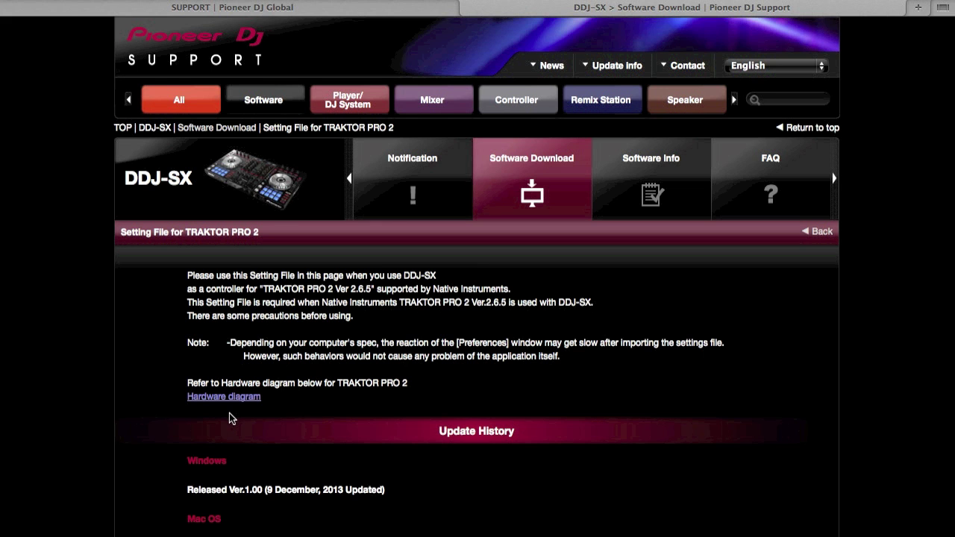
scroll(229, 419, down, 3)
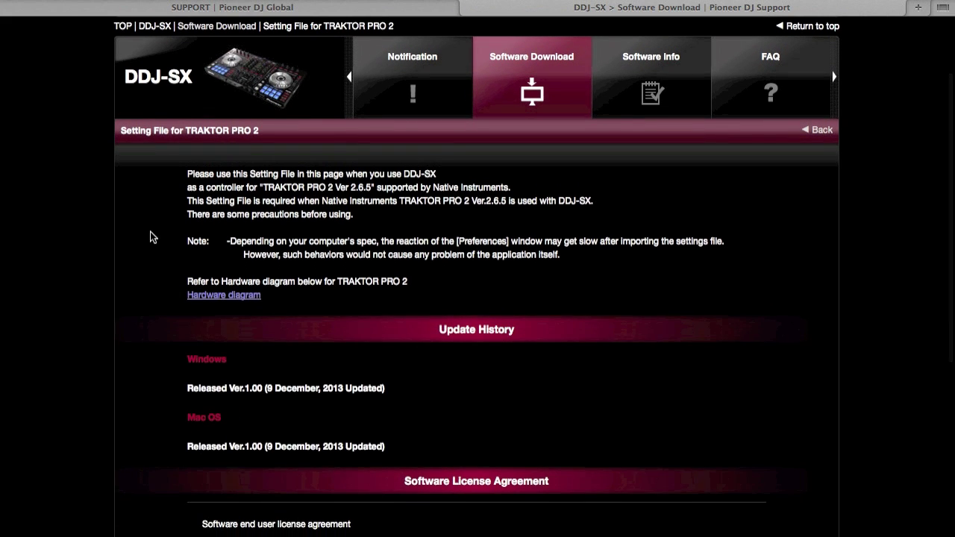
scroll(151, 238, down, 4)
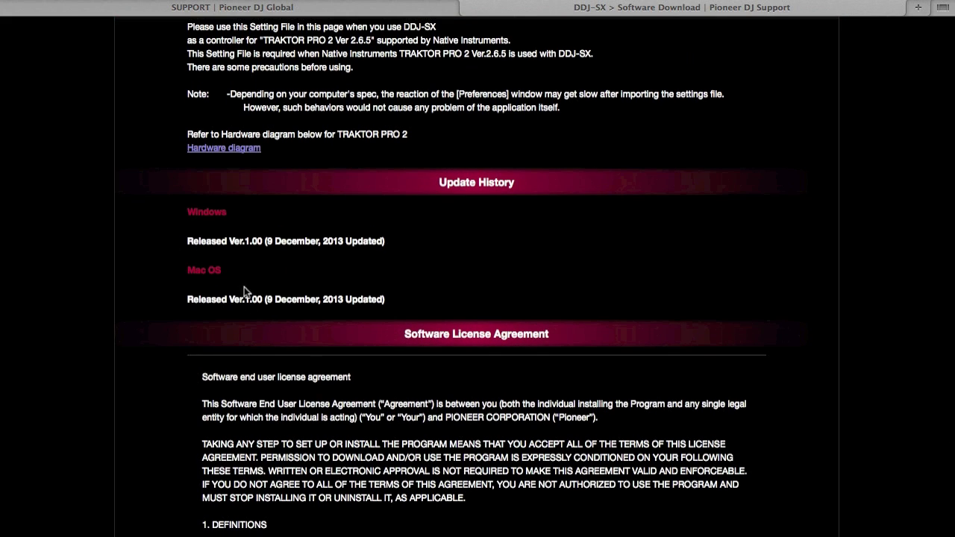
click(231, 147)
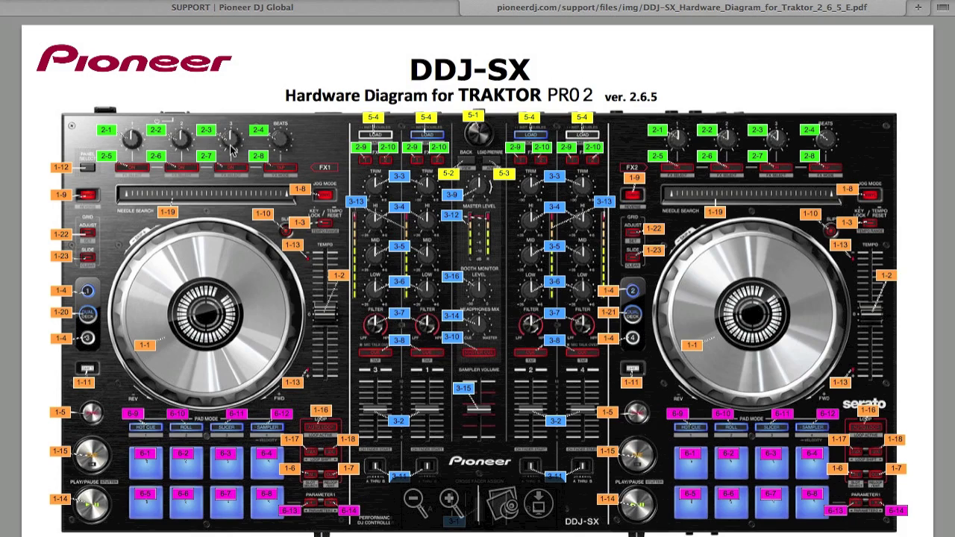
Scroll through the hardware diagram's function tables and notes, then go back to the setting file page.
scroll(232, 149, down, 10)
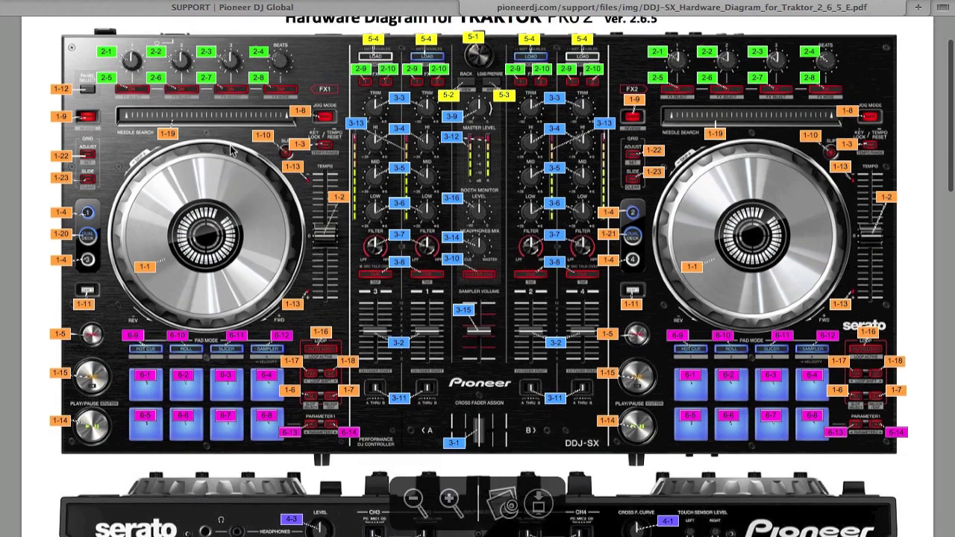
scroll(231, 150, down, 3)
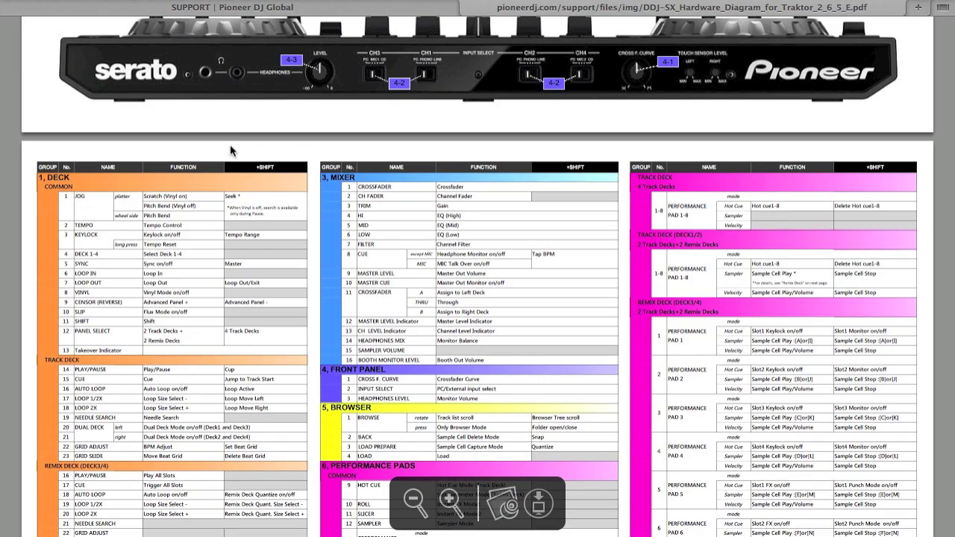
scroll(230, 144, down, 5)
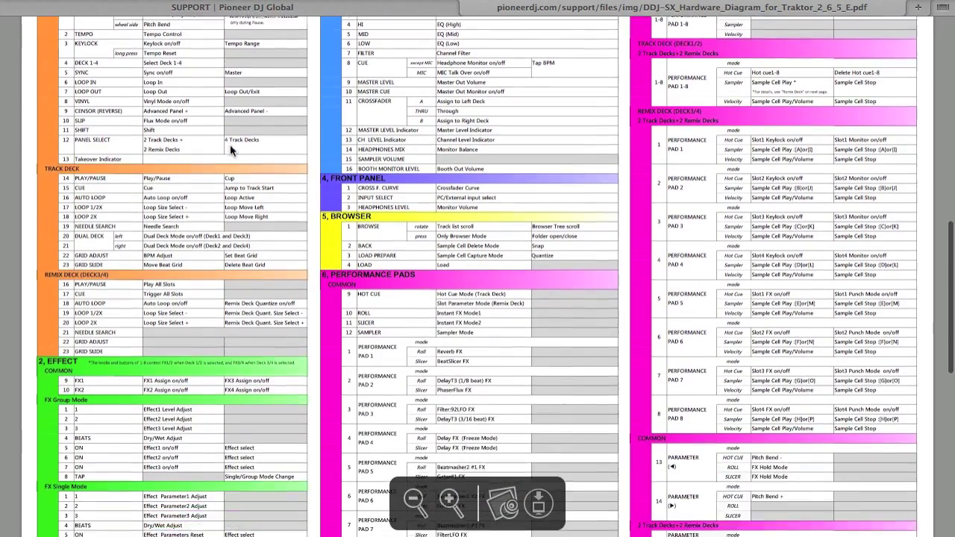
scroll(230, 149, down, 2)
scroll(230, 150, down, 5)
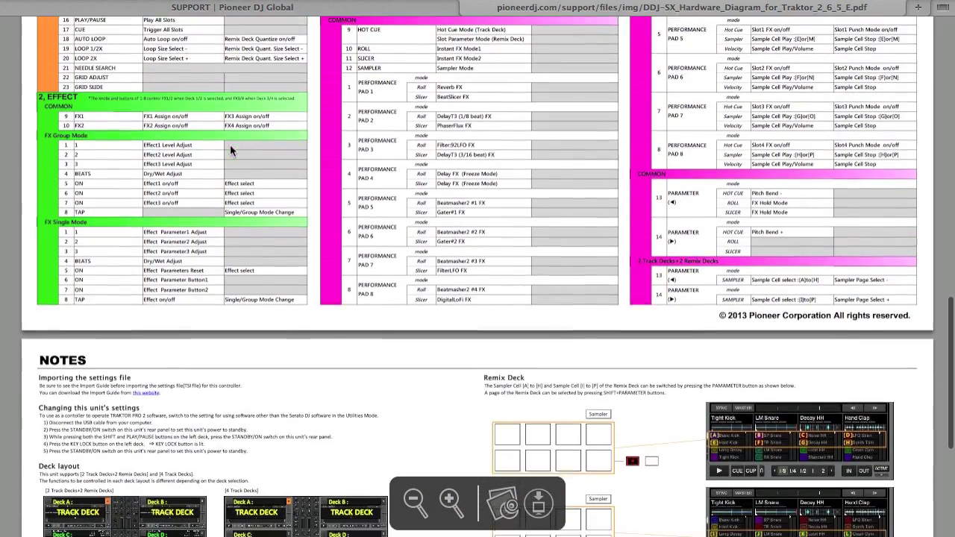
scroll(230, 144, down, 8)
scroll(230, 144, up, 2)
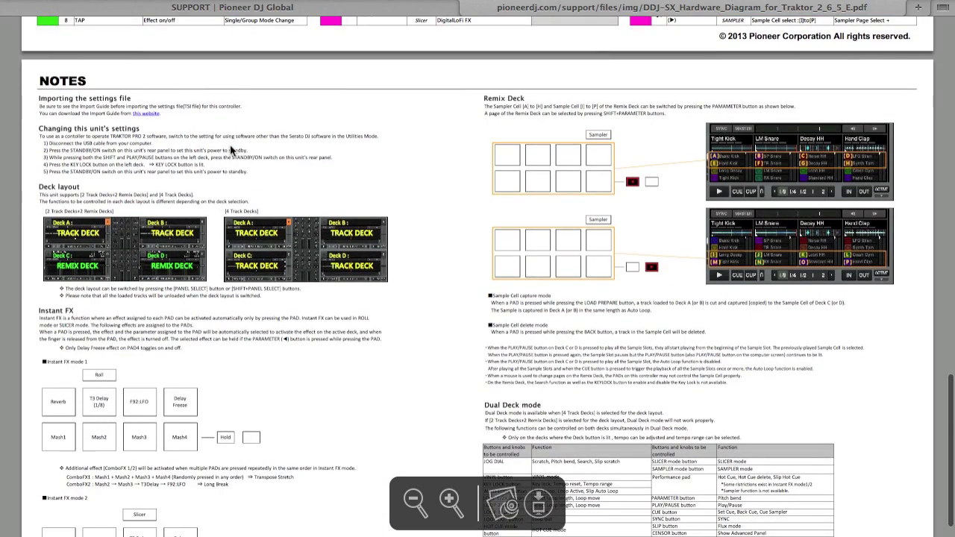
scroll(230, 144, down, 4)
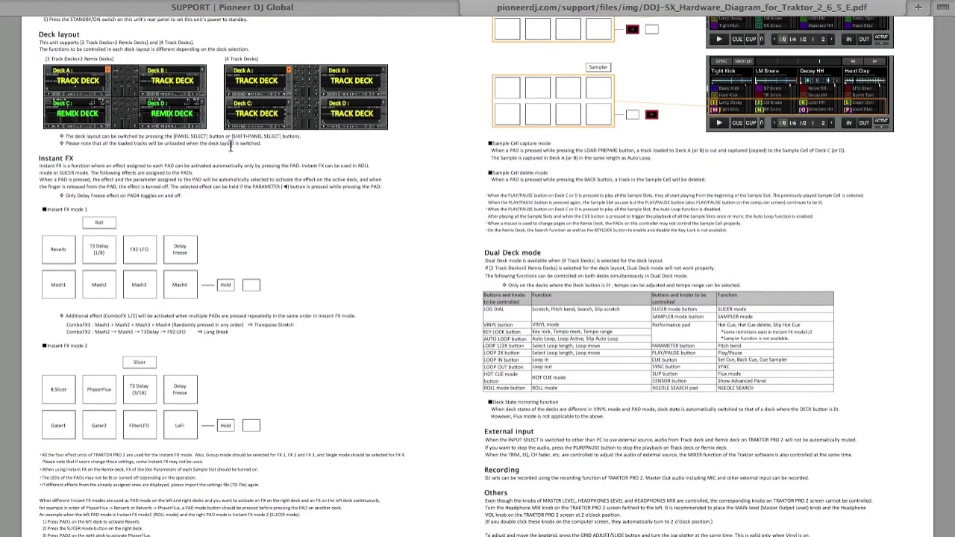
scroll(230, 146, up, 1)
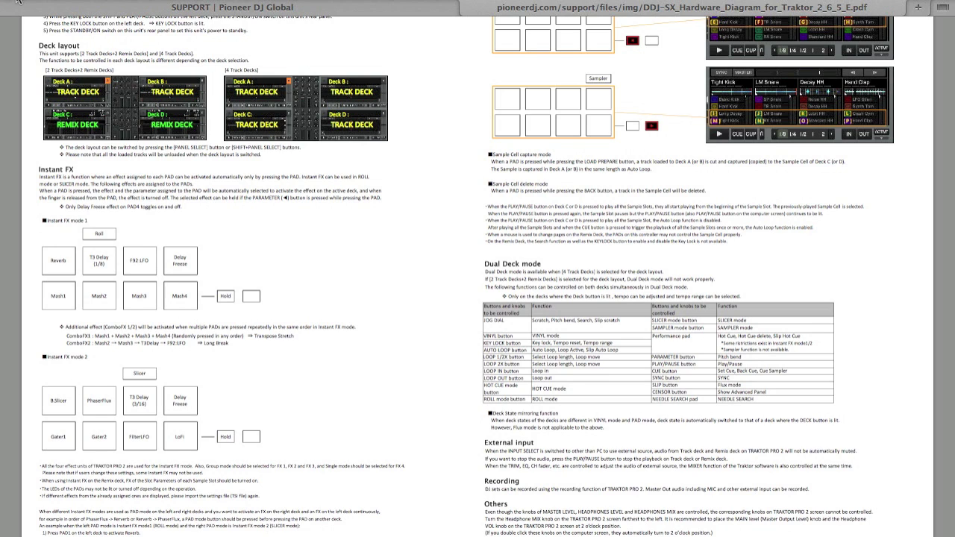
key(super+bracketleft)
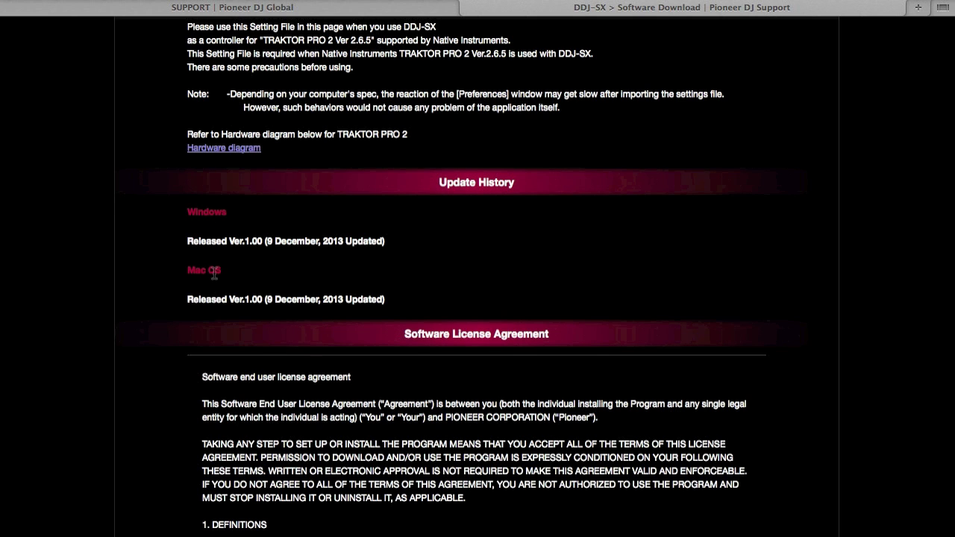
Scroll down to the licence agreement and download the Mac OS zip PIONEER_DDJ-SX_V100_mac.zip.
scroll(372, 255, up, 5)
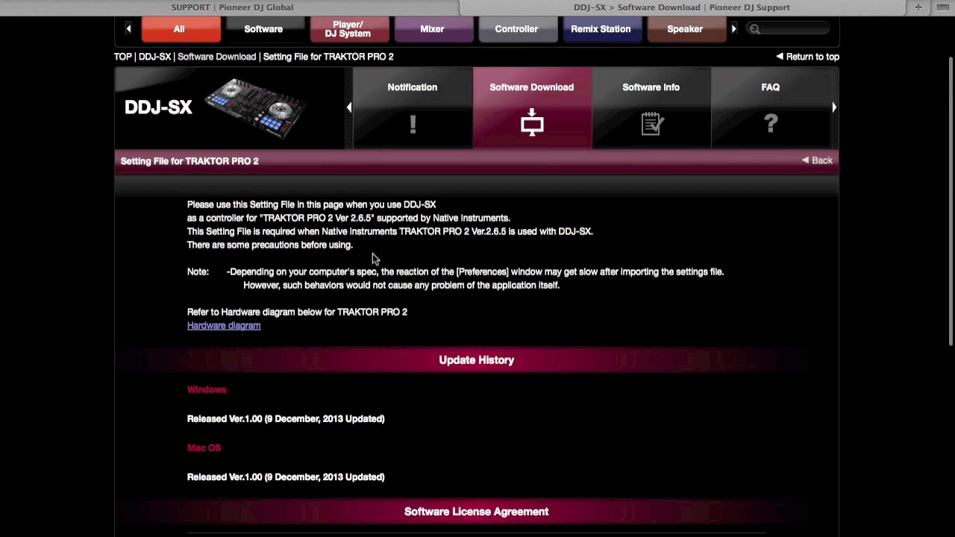
scroll(373, 253, down, 10)
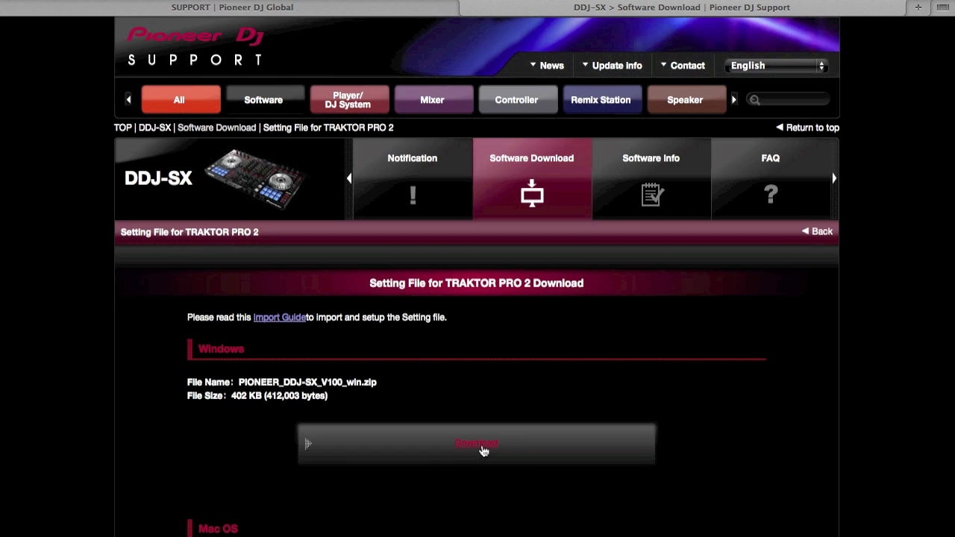
scroll(483, 452, down, 3)
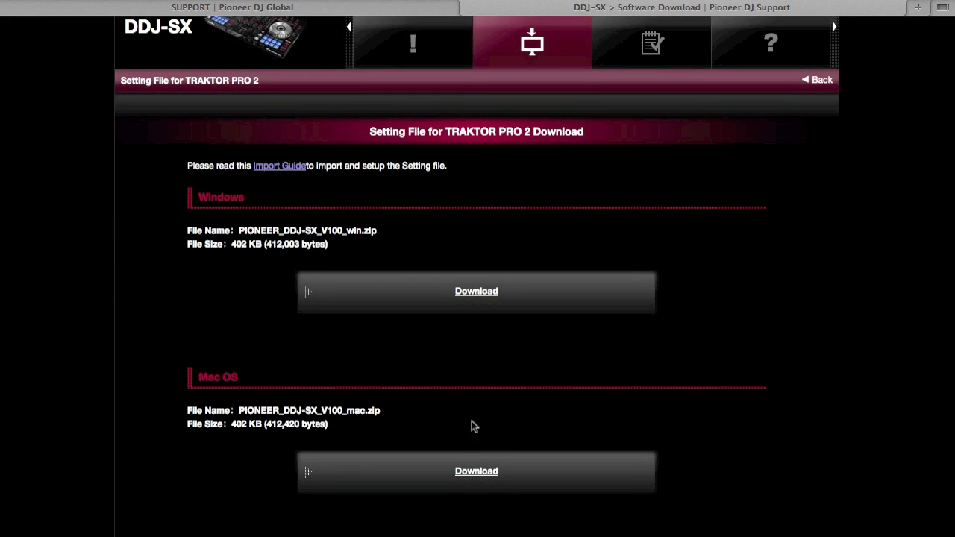
click(476, 474)
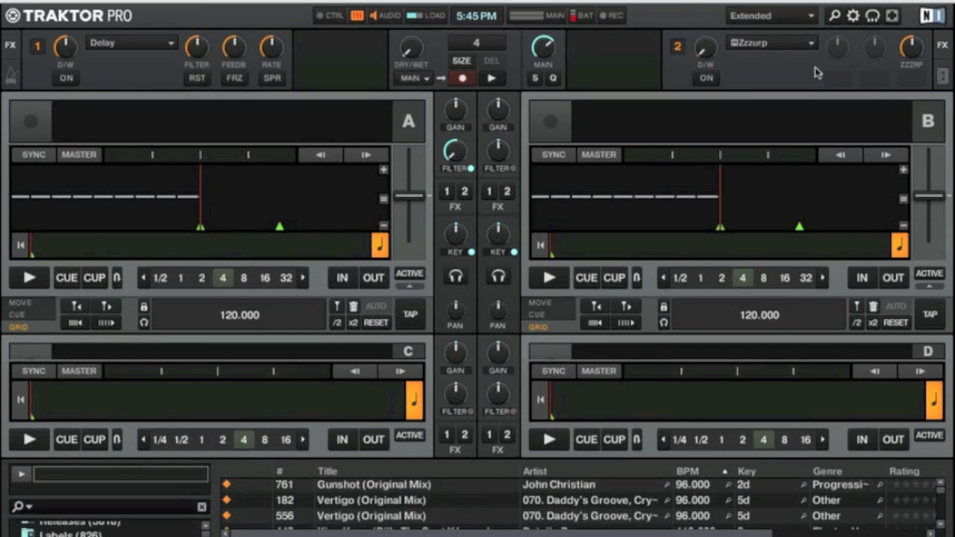
Open Preferences, cancel a trial Import, and start exporting the current settings.
click(855, 18)
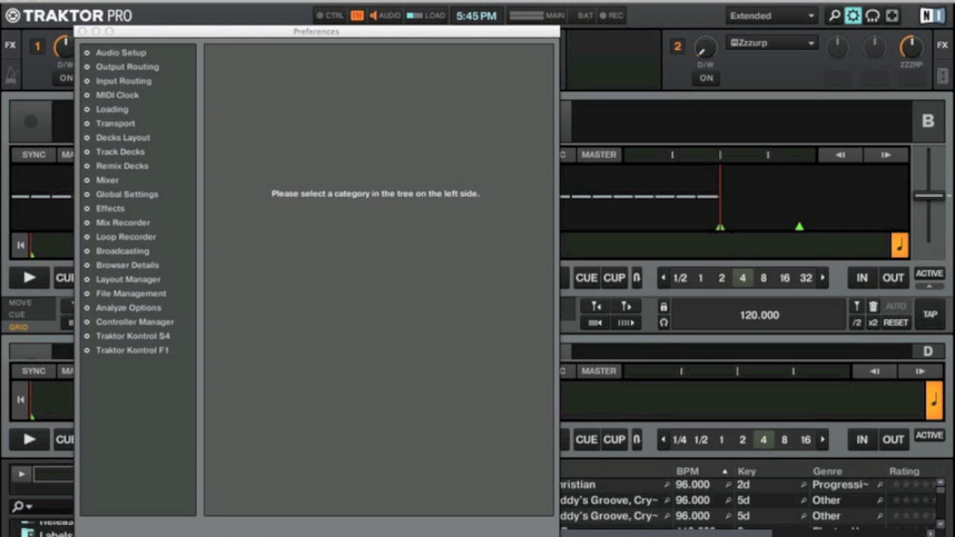
click(184, 535)
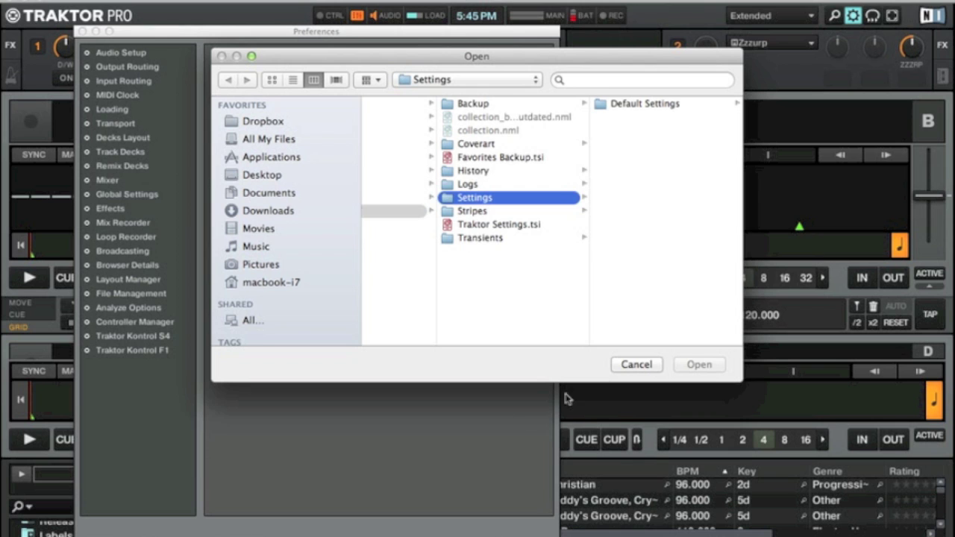
click(635, 365)
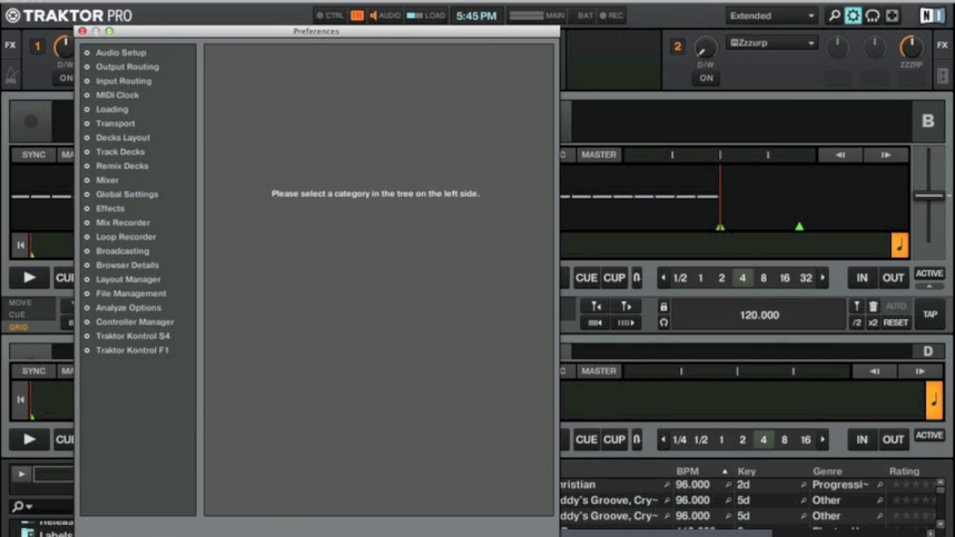
click(241, 535)
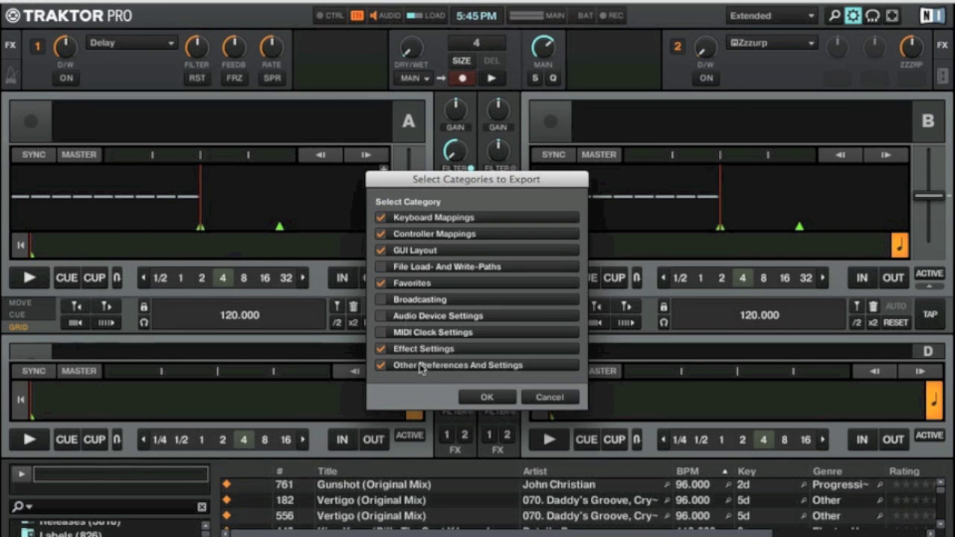
Add file paths, Favorites, Broadcasting, Audio Device and MIDI Clock settings to the export.
click(383, 267)
click(382, 284)
click(381, 299)
click(382, 316)
click(382, 333)
click(497, 401)
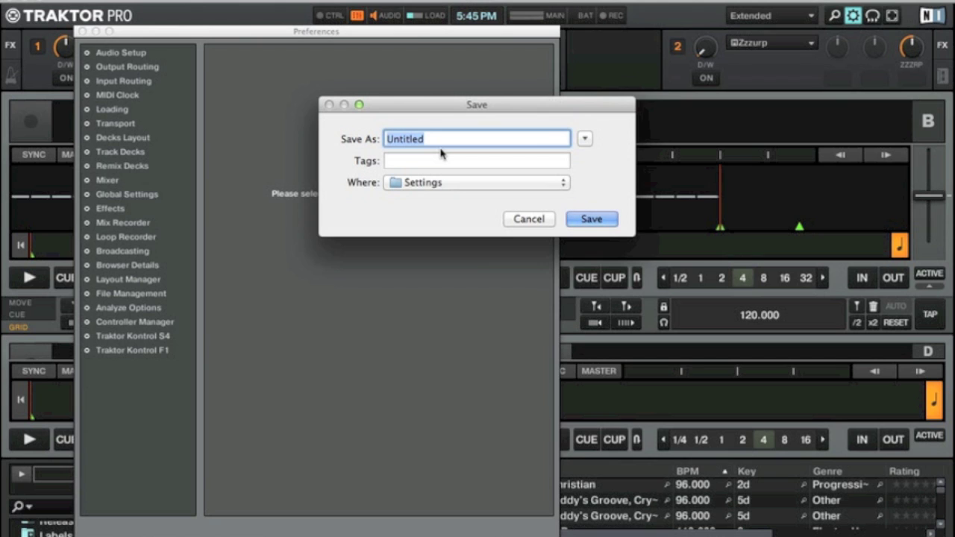
Save the export as 's4 with f1 tekken map' in the Settings folder.
text(s4 wi)
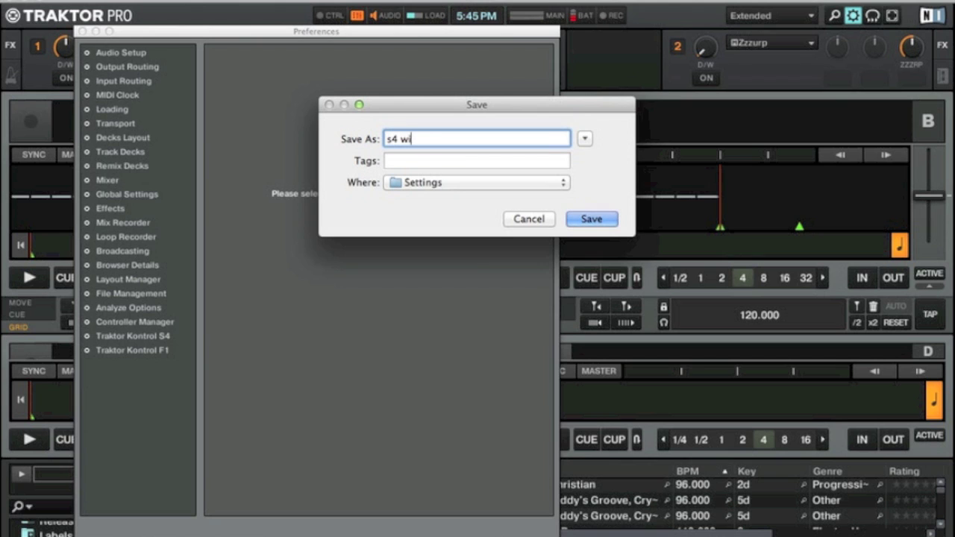
text(th f1 tekken map)
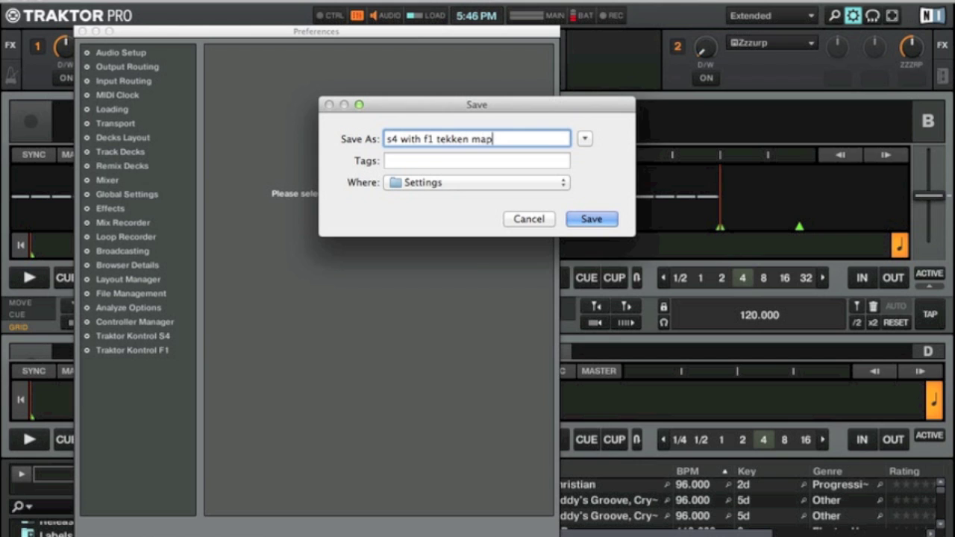
click(591, 220)
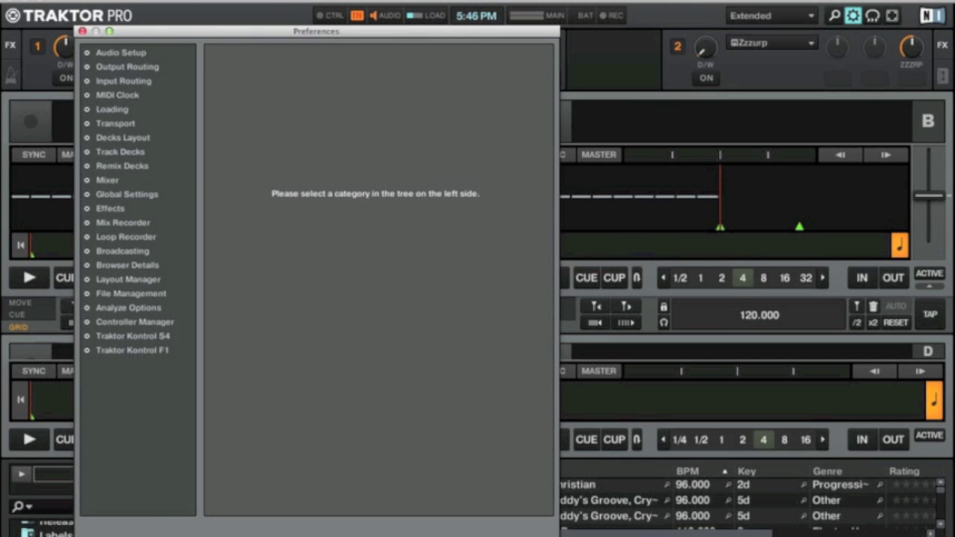
Choose PIONEER_DDJ-SX_V100_mac.tsi from the Downloads folder as the file to import.
click(213, 521)
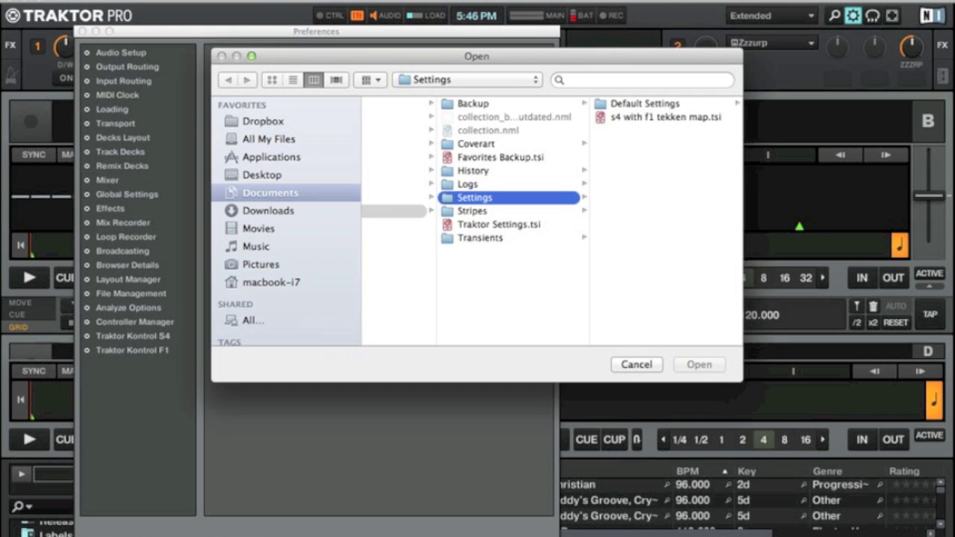
click(278, 213)
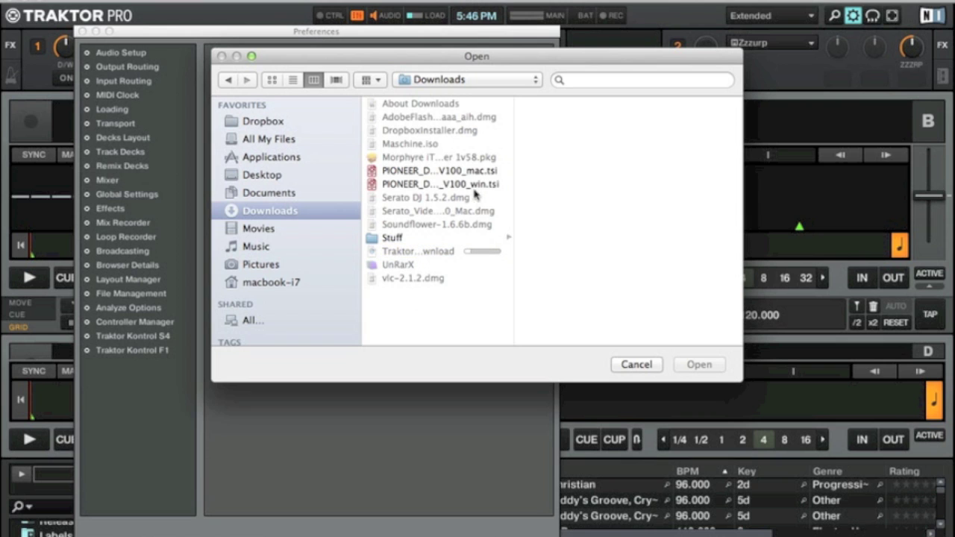
click(413, 172)
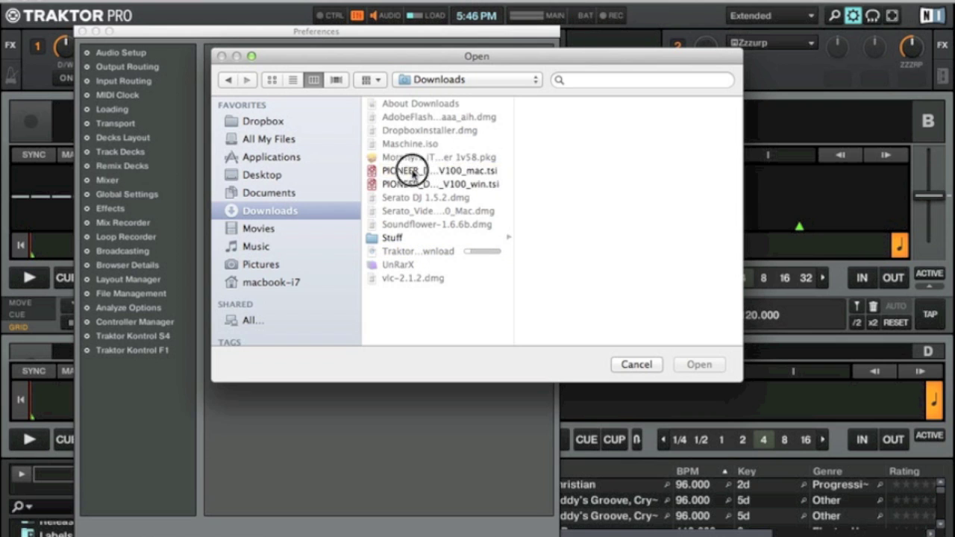
click(700, 365)
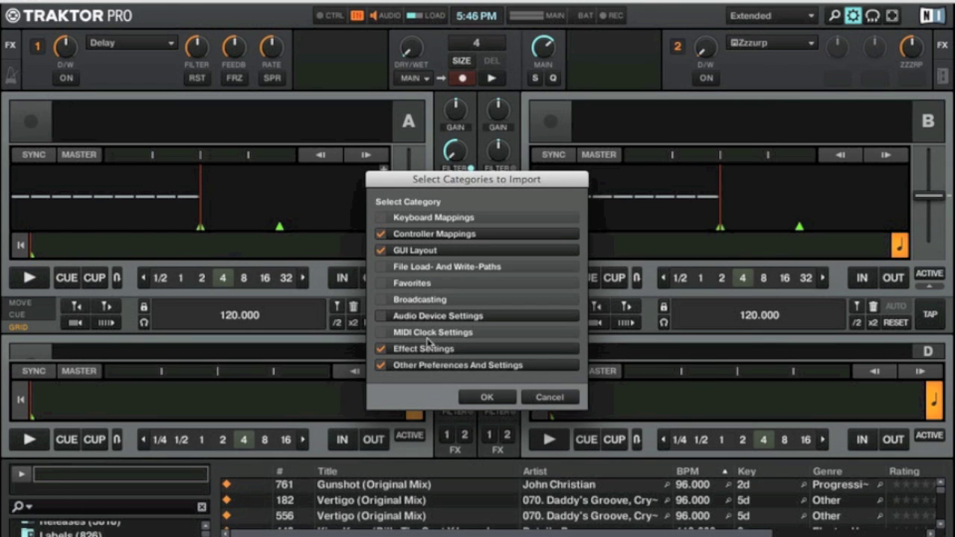
Tick Audio Device Settings and confirm the DDJ-SX settings import.
click(382, 315)
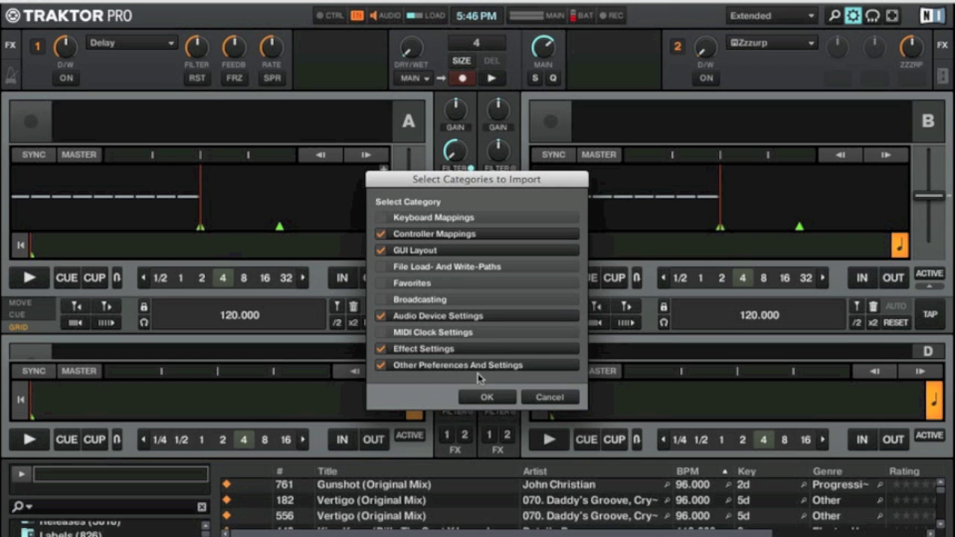
click(489, 397)
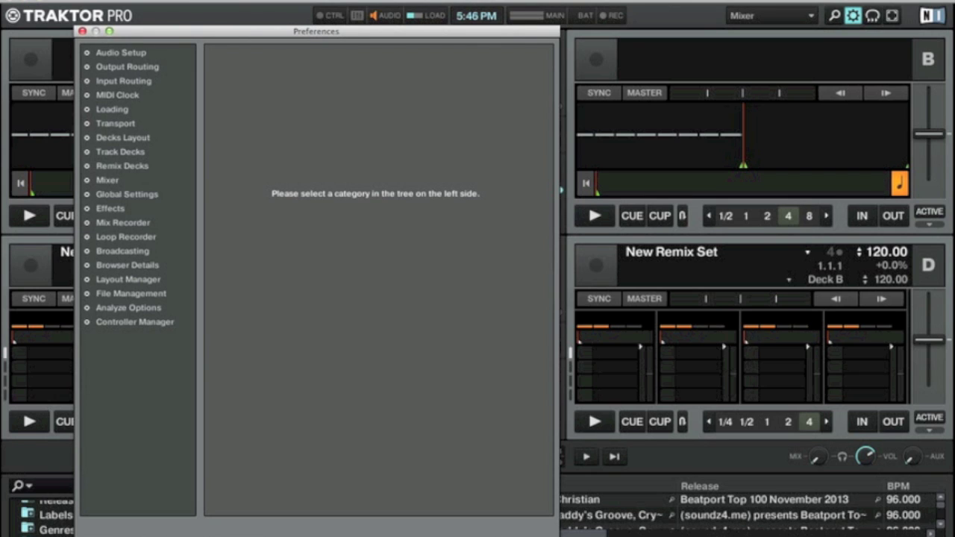
Pick PIONEER_DDJ-SX_V100_mac.tsi from Downloads again, tick Audio Device Settings and confirm.
click(189, 517)
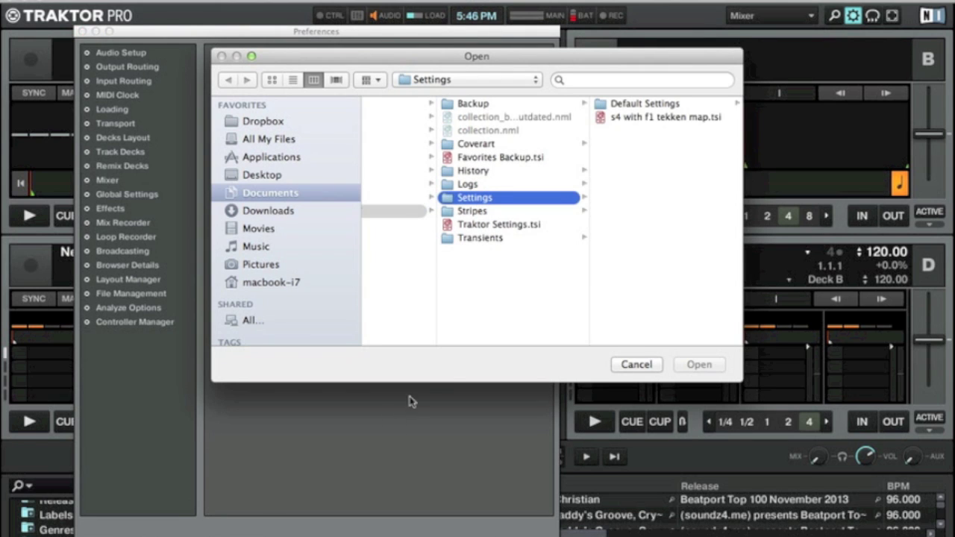
click(273, 214)
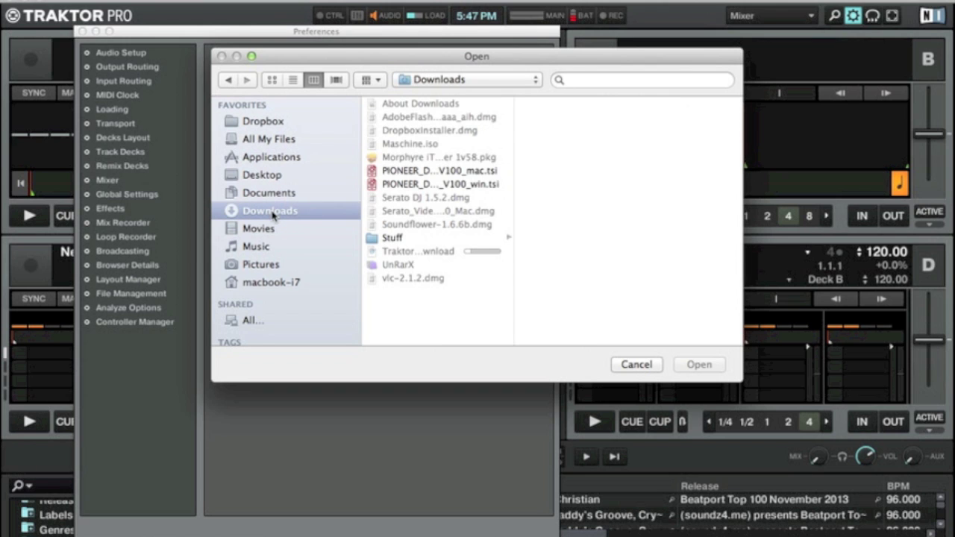
click(444, 173)
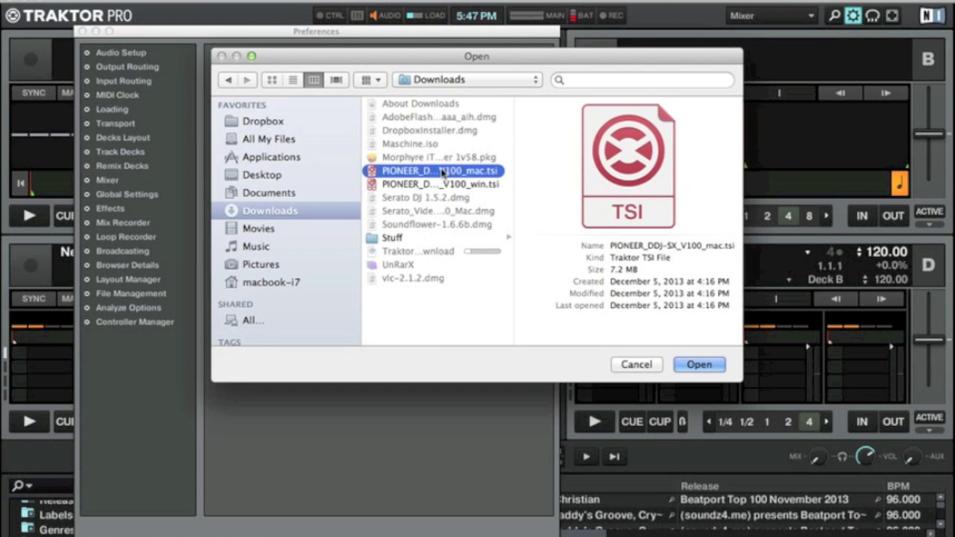
click(701, 365)
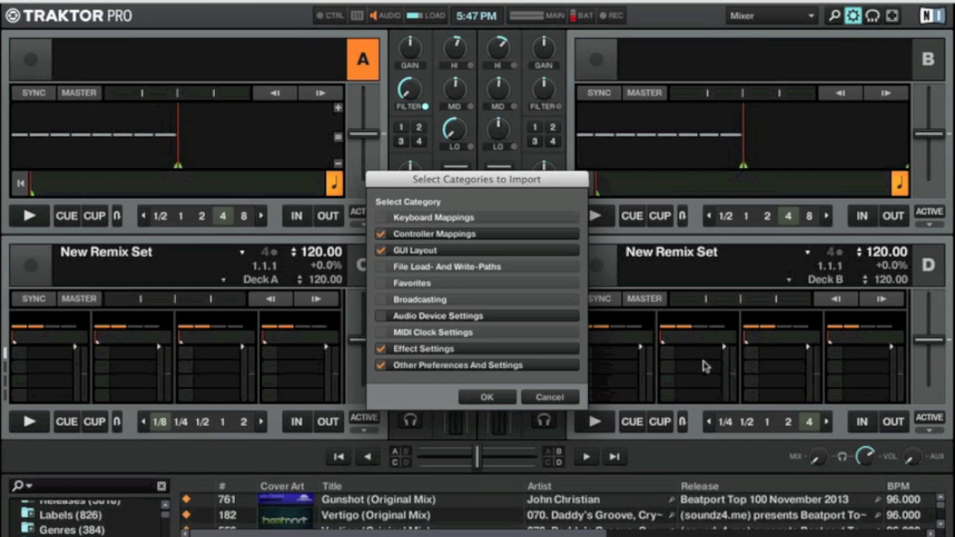
click(386, 320)
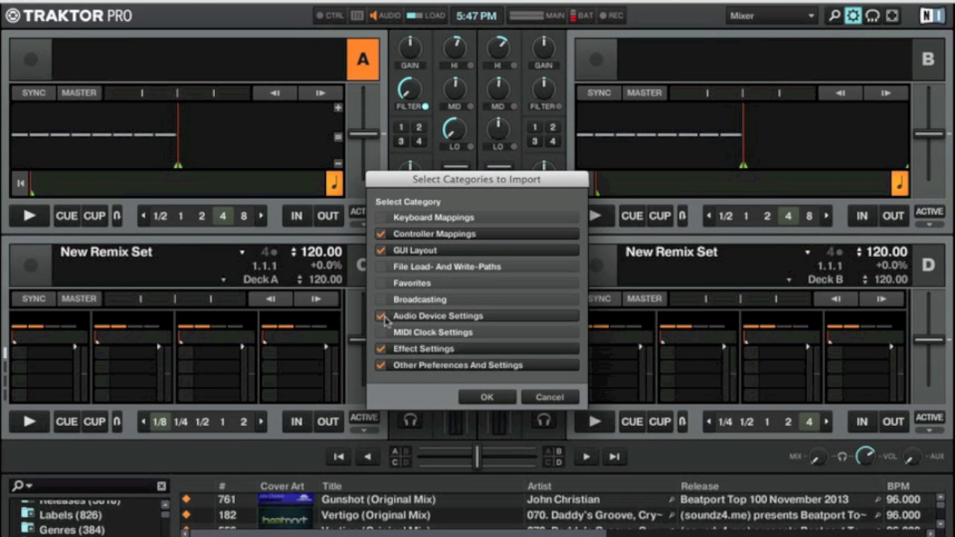
click(486, 397)
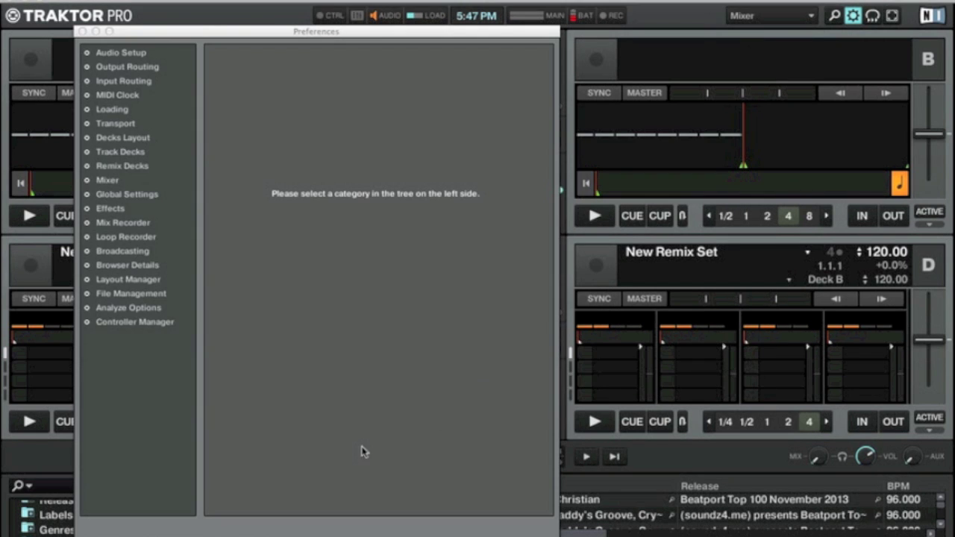
In Audio Setup, select PIONEER DDJ-SX (CoreAudio) as the audio device.
click(129, 57)
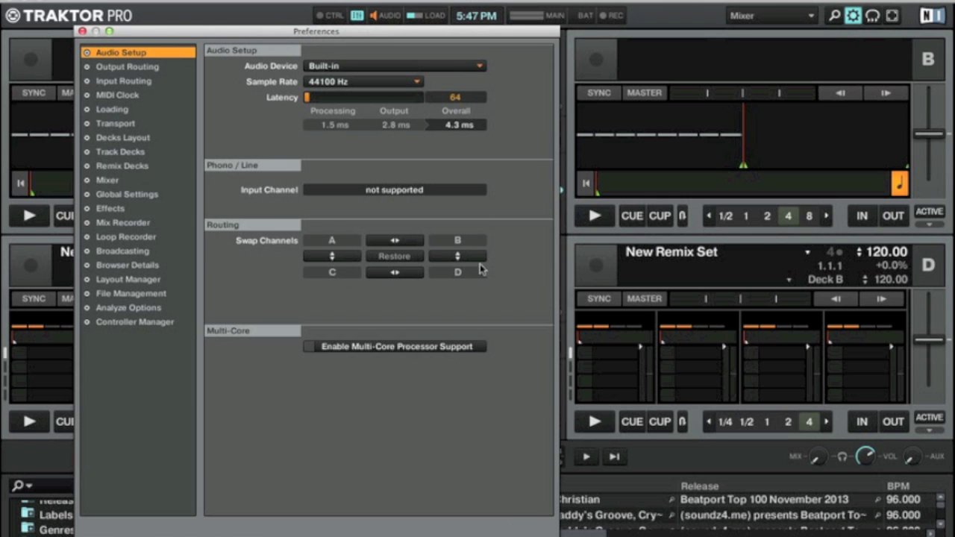
click(475, 65)
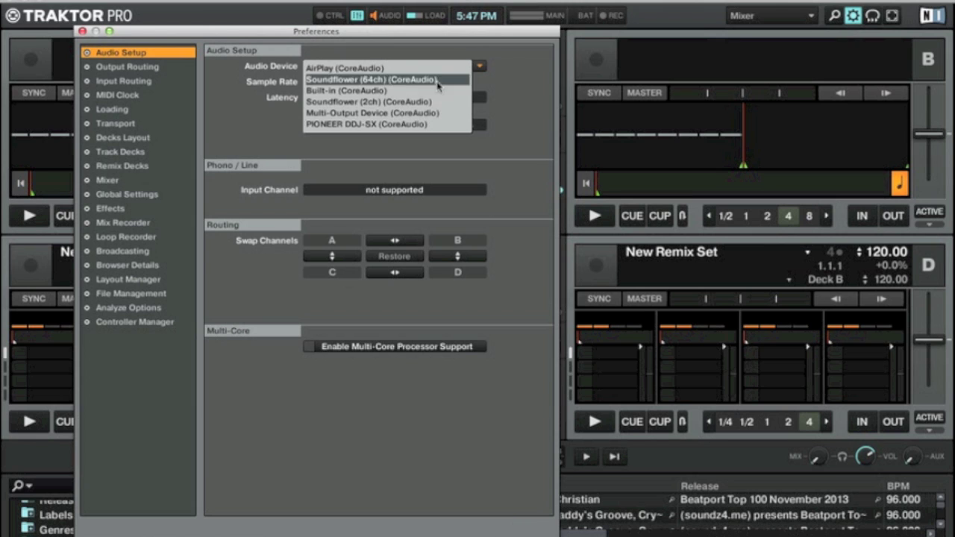
click(405, 125)
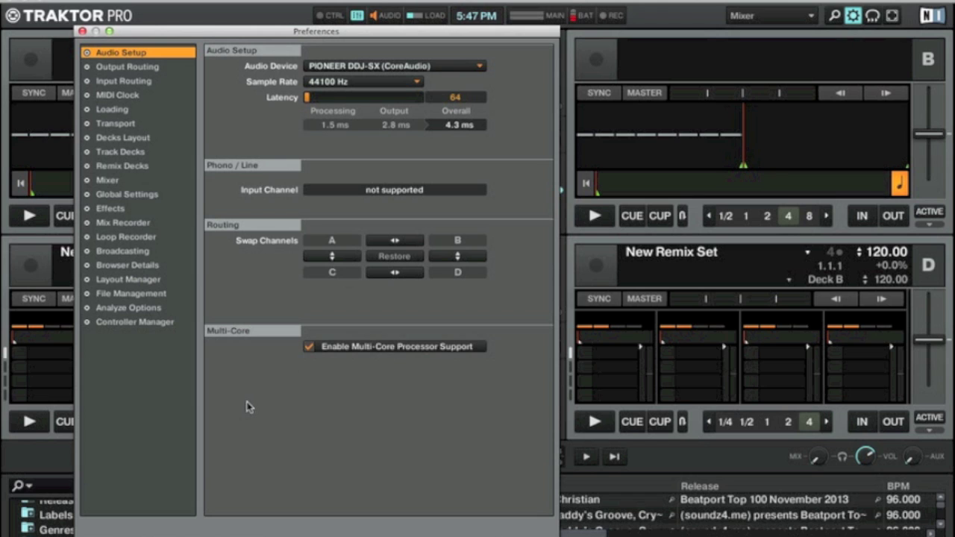
Check the PIONEER DDJ-SX mappings in Controller Manager's Device list, then close Preferences unchanged.
click(123, 322)
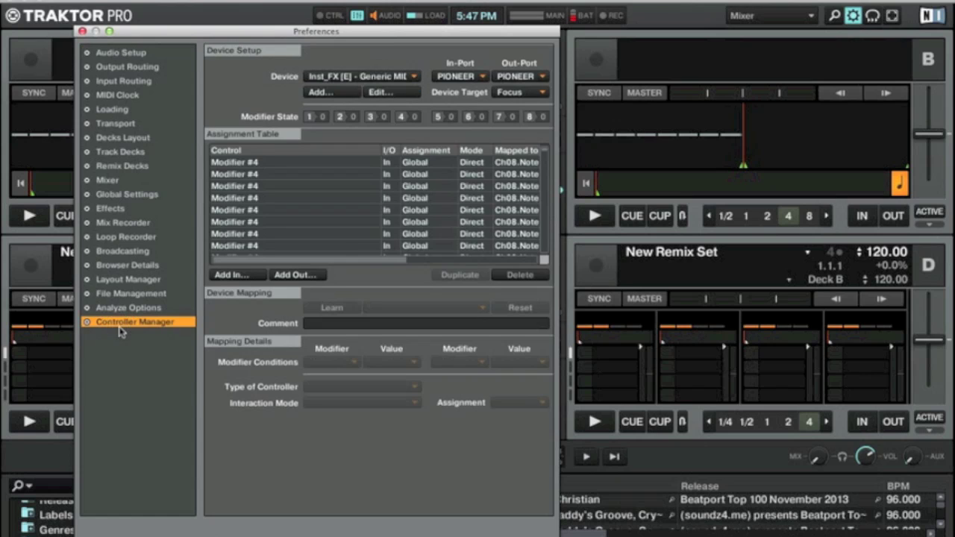
click(415, 78)
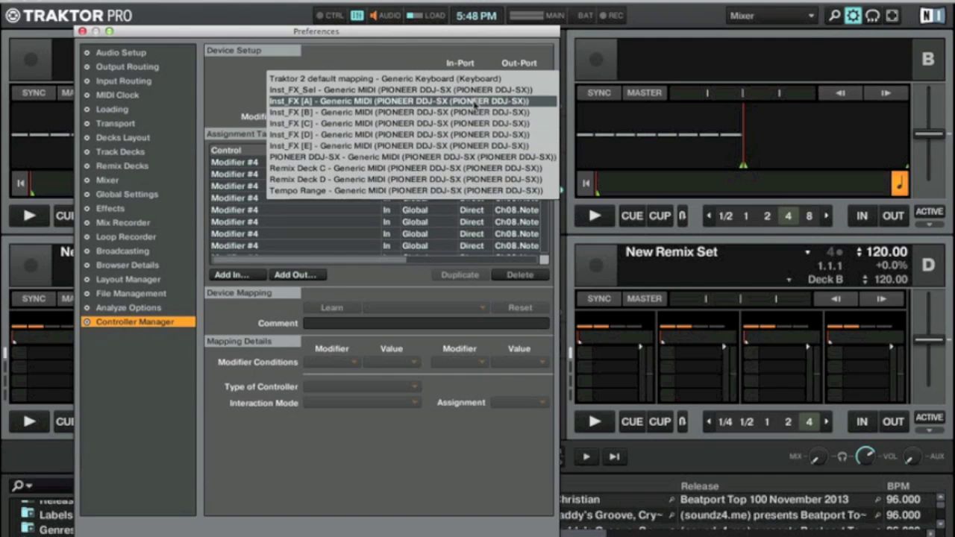
click(235, 86)
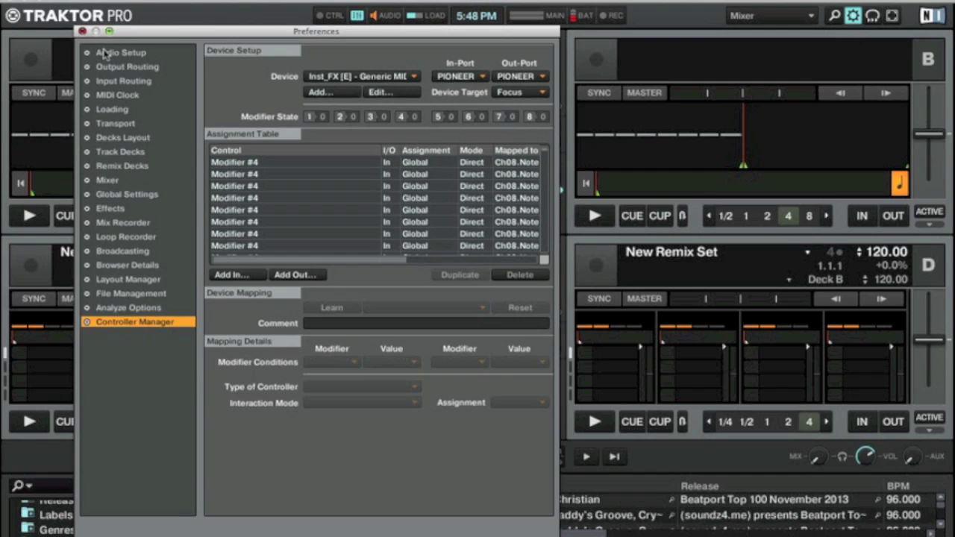
key(Escape)
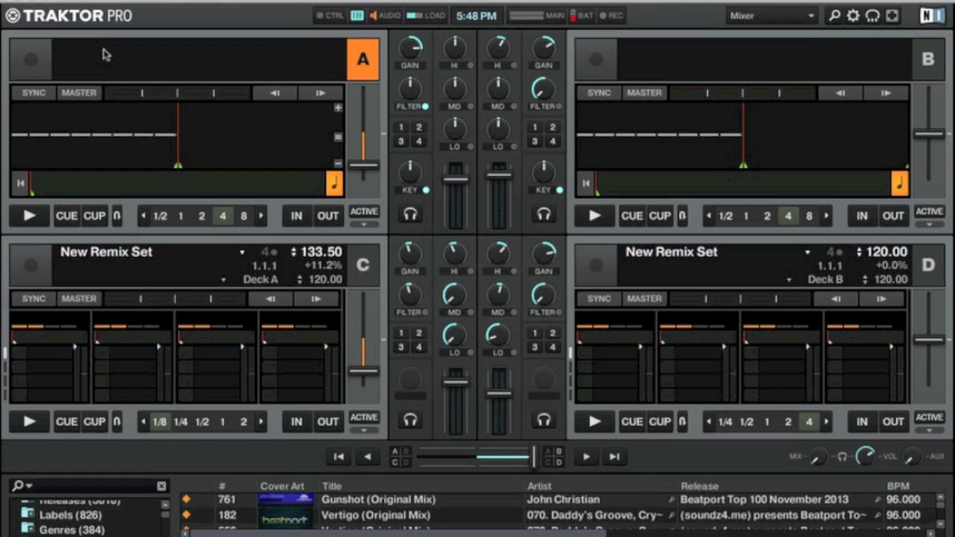
Browse the track list and enlarge the track browser over the decks.
key(Down)
key(Down)
key(Down)
key(Down)
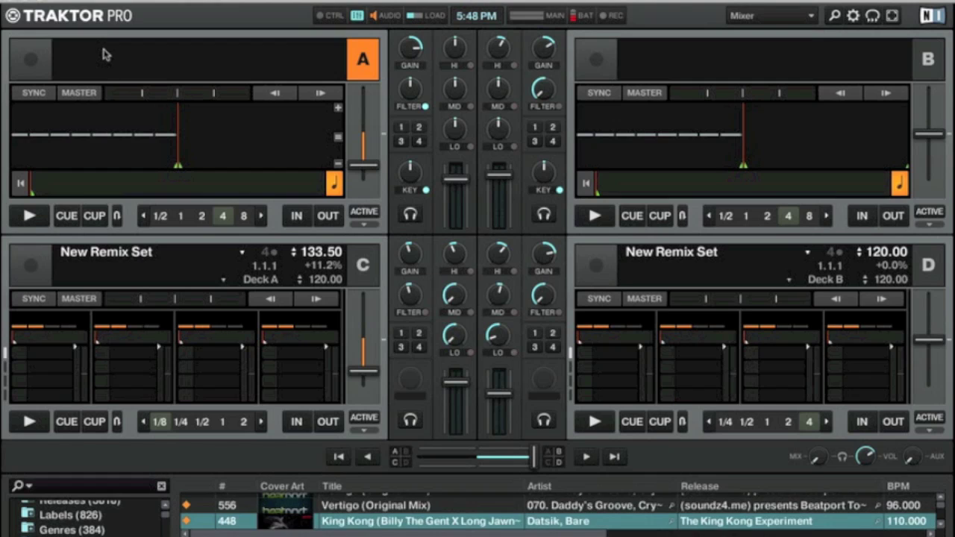
key(Down)
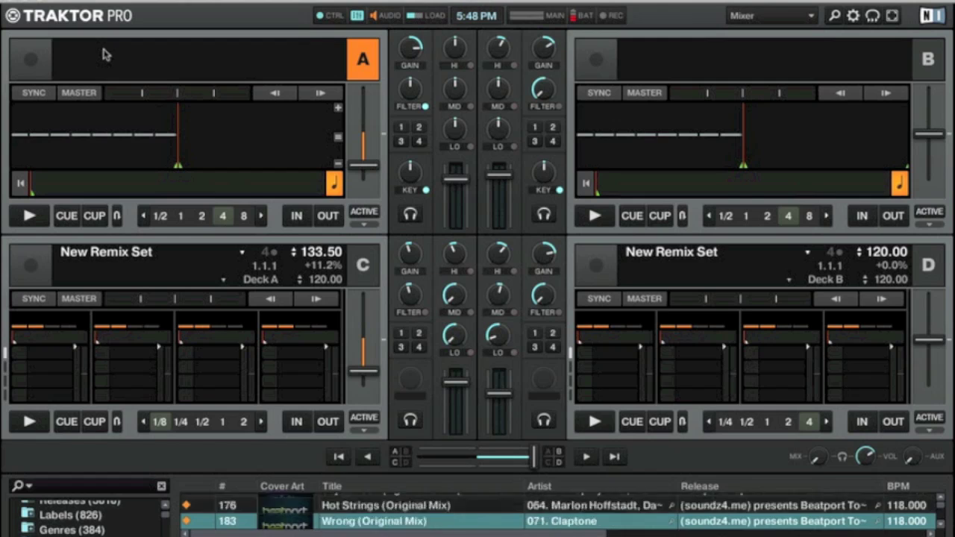
key(Down)
key(Up)
key(Down)
key(space)
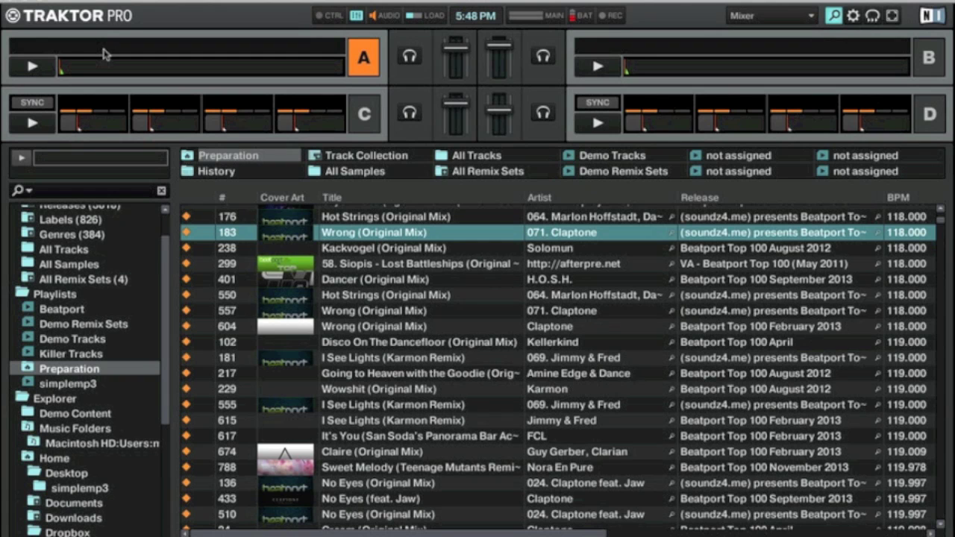
key(space)
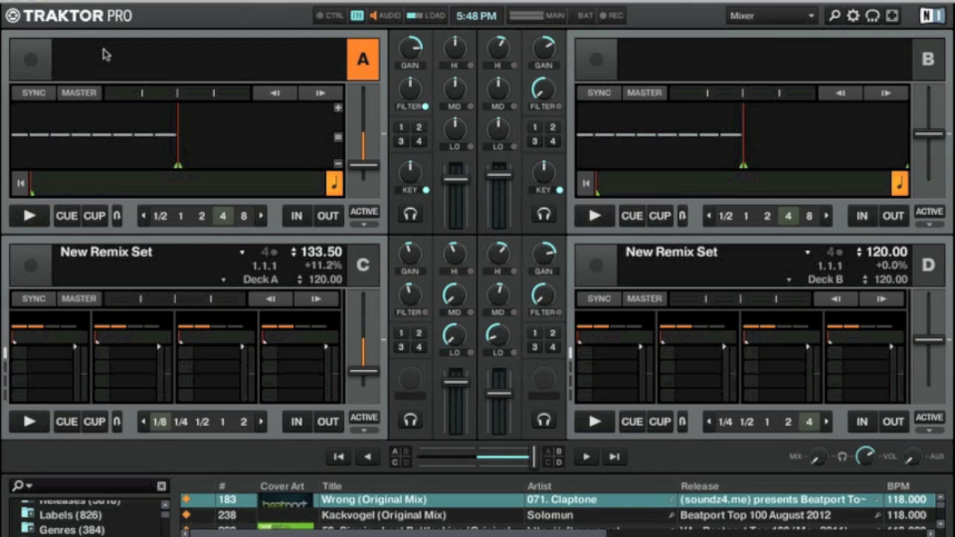
key(space)
key(space)
key(space)
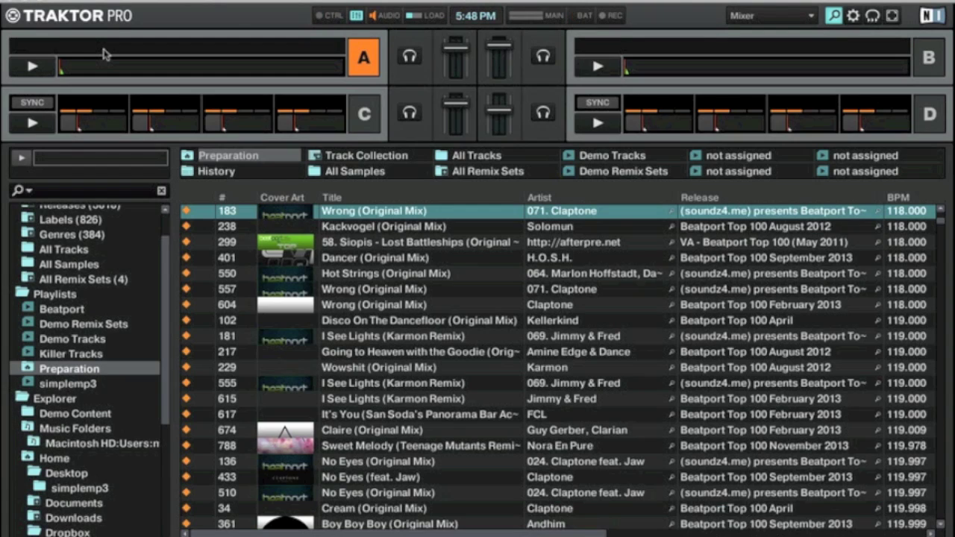
Select Disco On The Dancefloor (Original Mix), load it into deck A, and restore the full deck view.
key(Down)
key(Down)
key(Down)
key(Down)
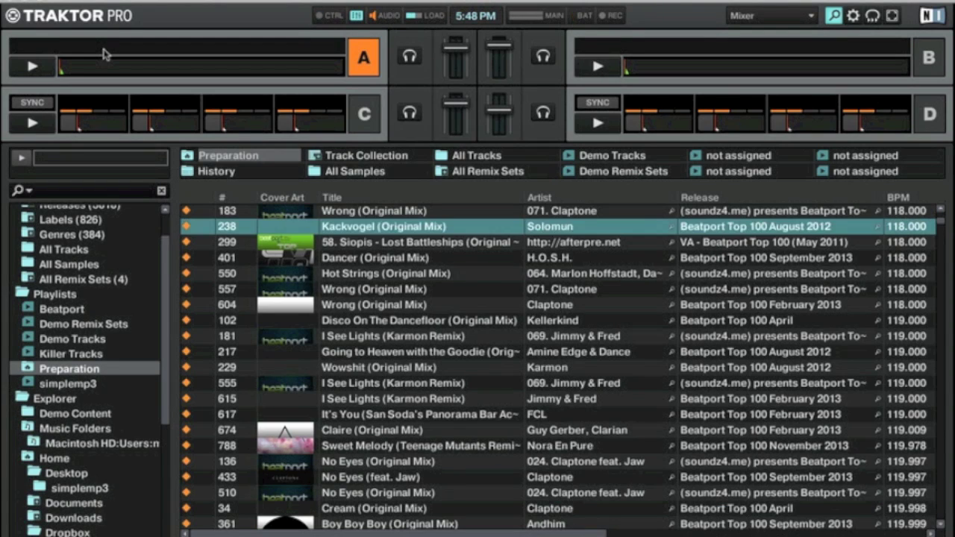
key(space)
key(space)
key(Down)
key(Down)
key(Down)
key(Down)
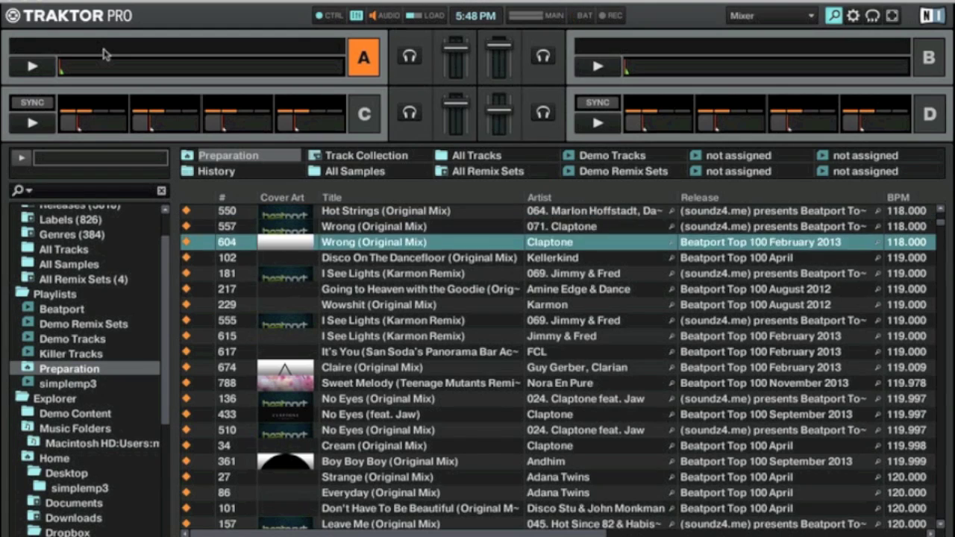
key(Up)
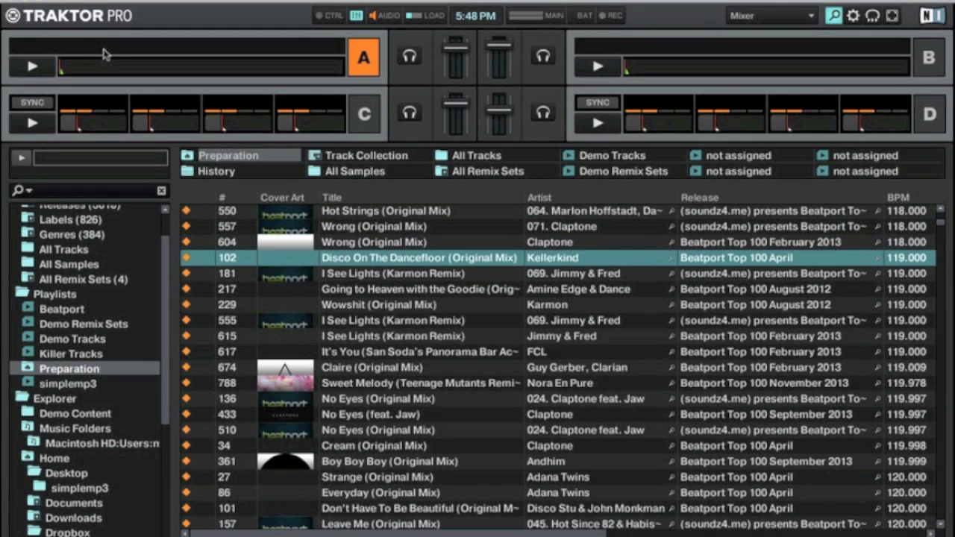
key(space)
key(ctrl+Left)
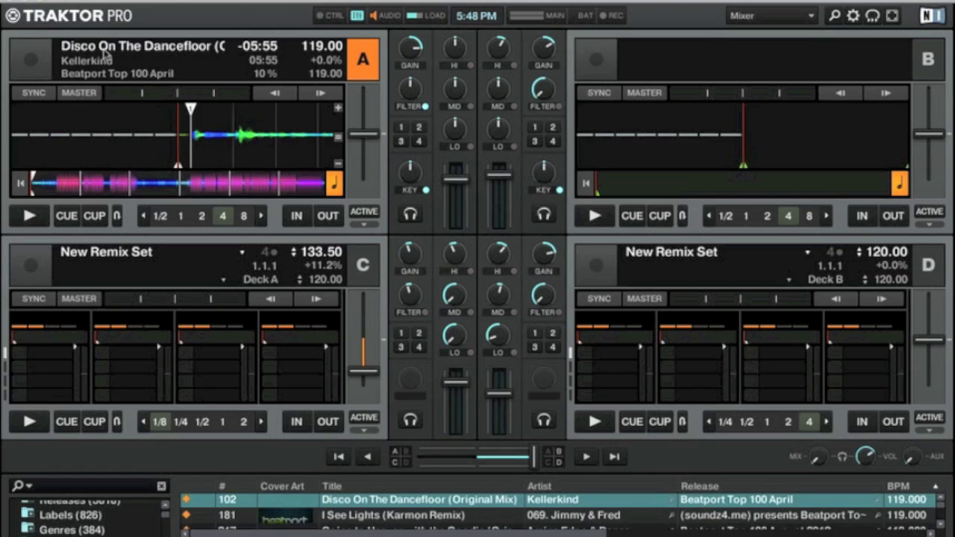
Play Disco On The Dancefloor on deck A briefly, then stop playback.
key(F5)
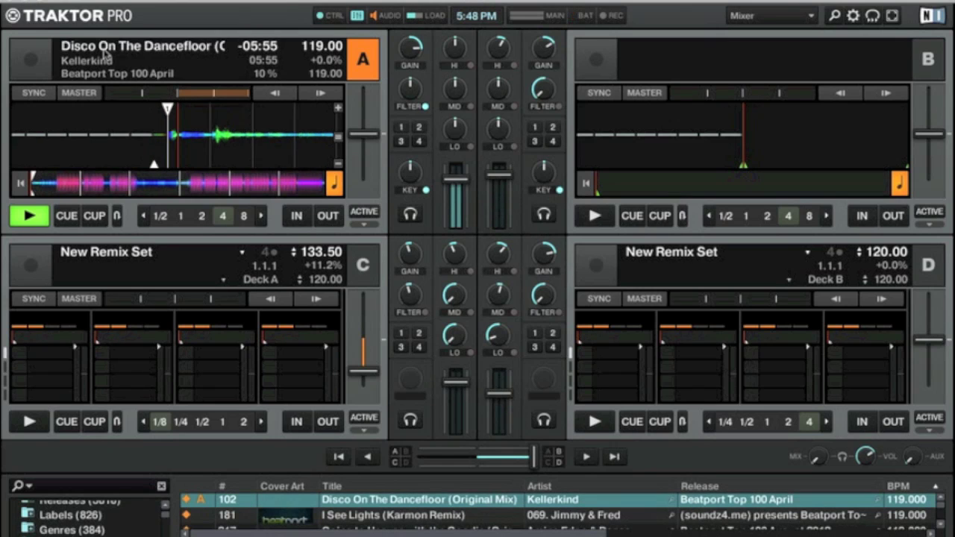
key(g)
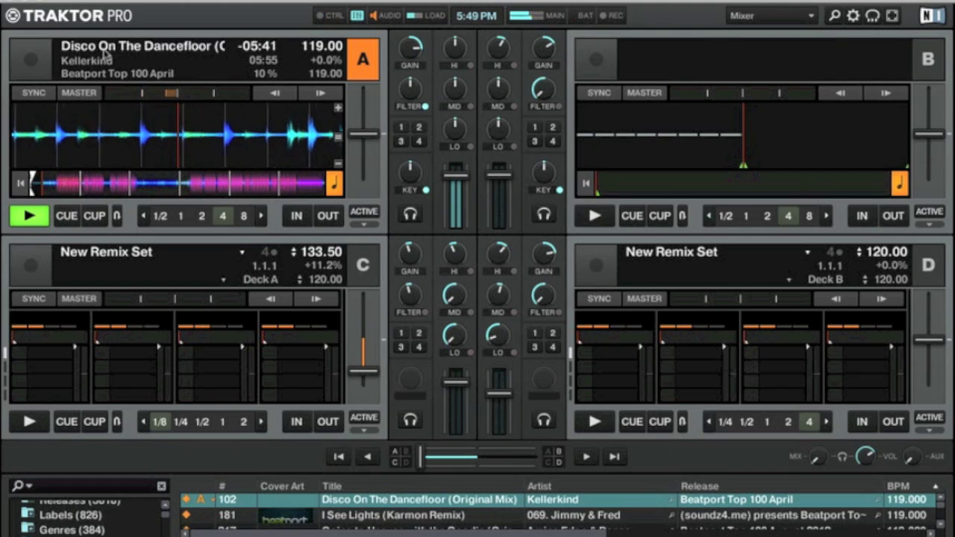
key(space)
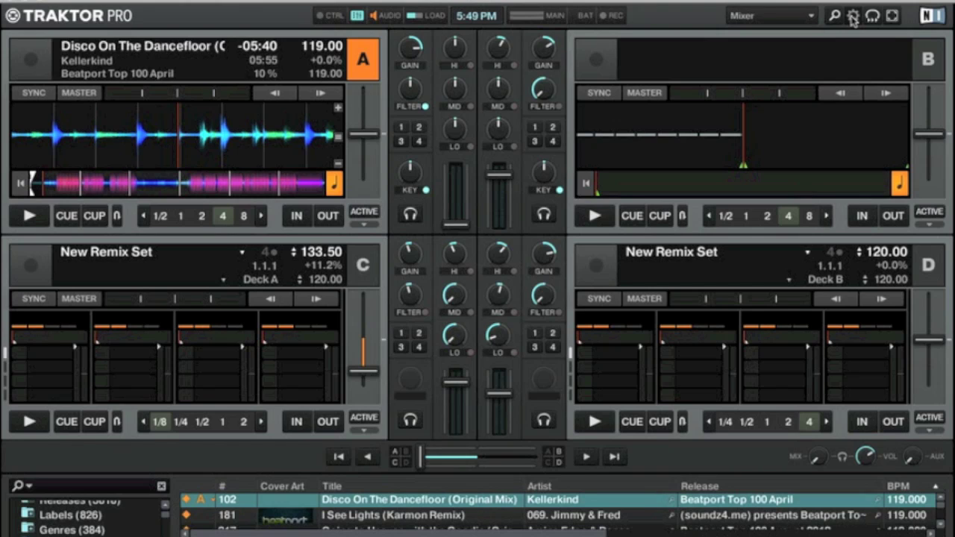
click(853, 17)
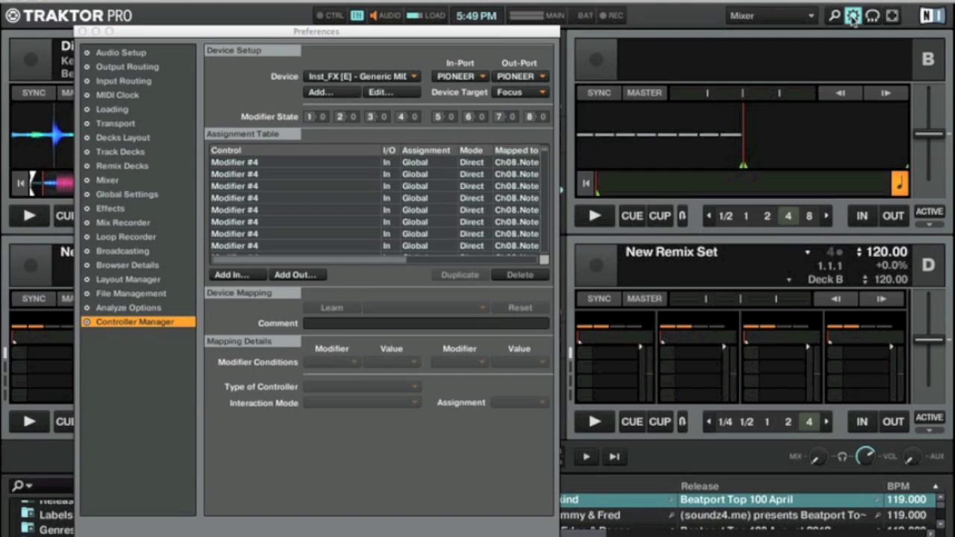
Choose PIONEER DDJ-SX (CoreAudio) as the Audio Setup device, then close Preferences.
click(111, 54)
click(363, 69)
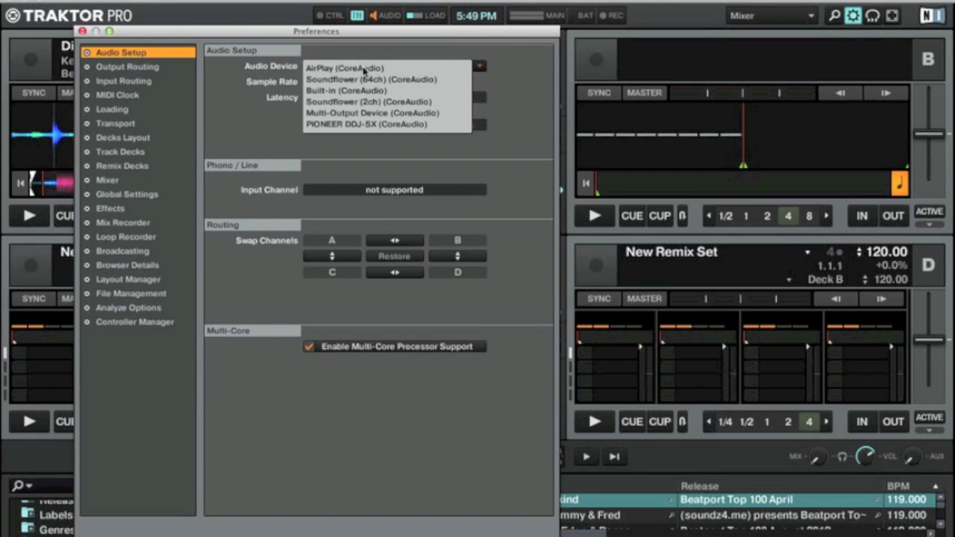
click(333, 125)
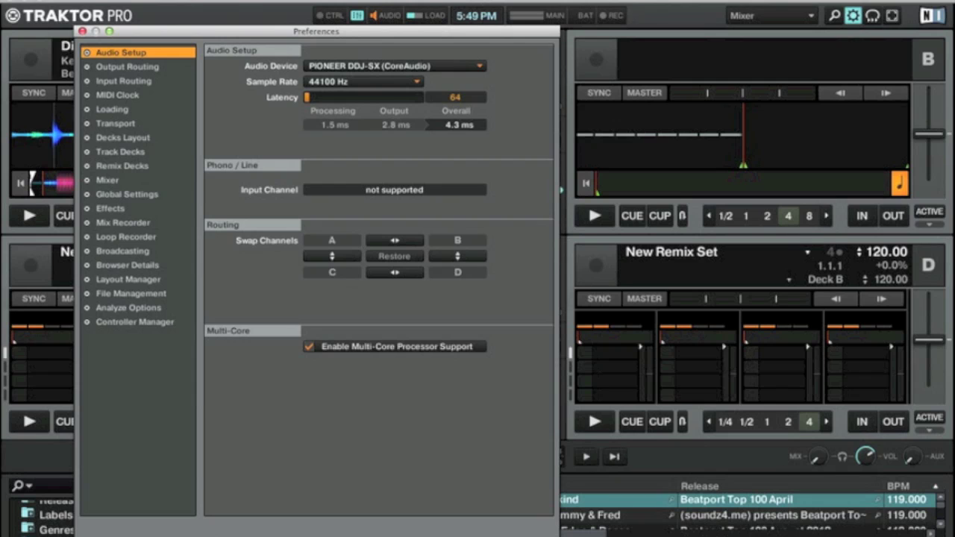
key(Escape)
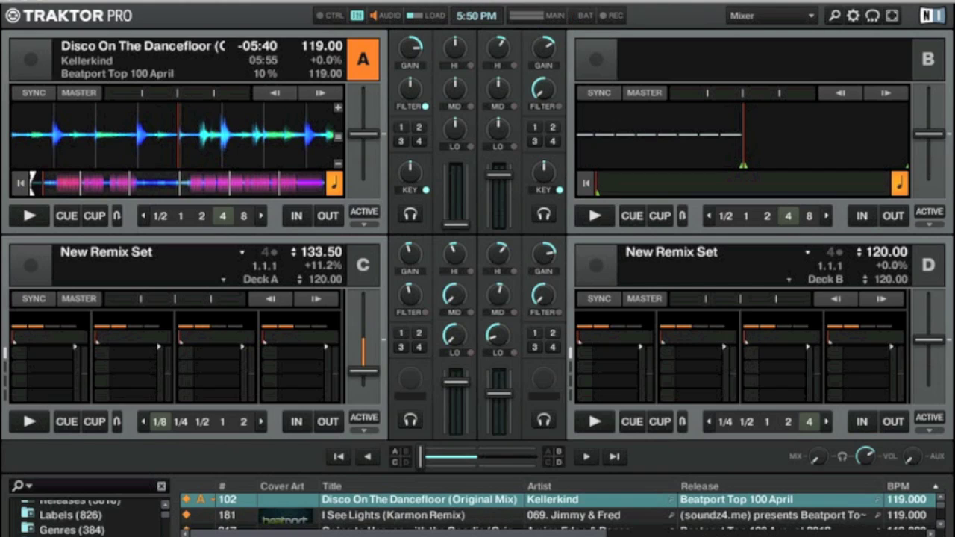
Reselect PIONEER DDJ-SX (CoreAudio) as the audio device after it reverted to Built-in.
key(space)
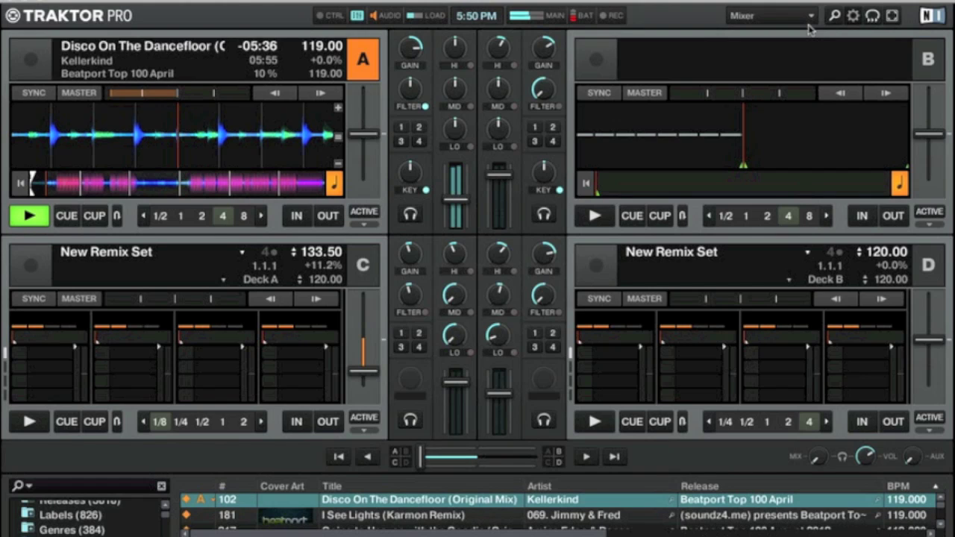
key(super+comma)
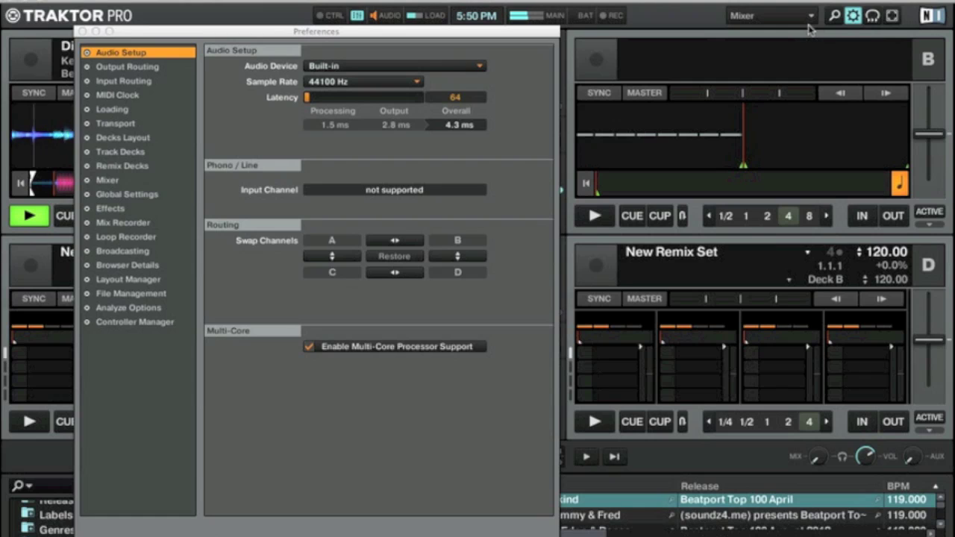
click(437, 67)
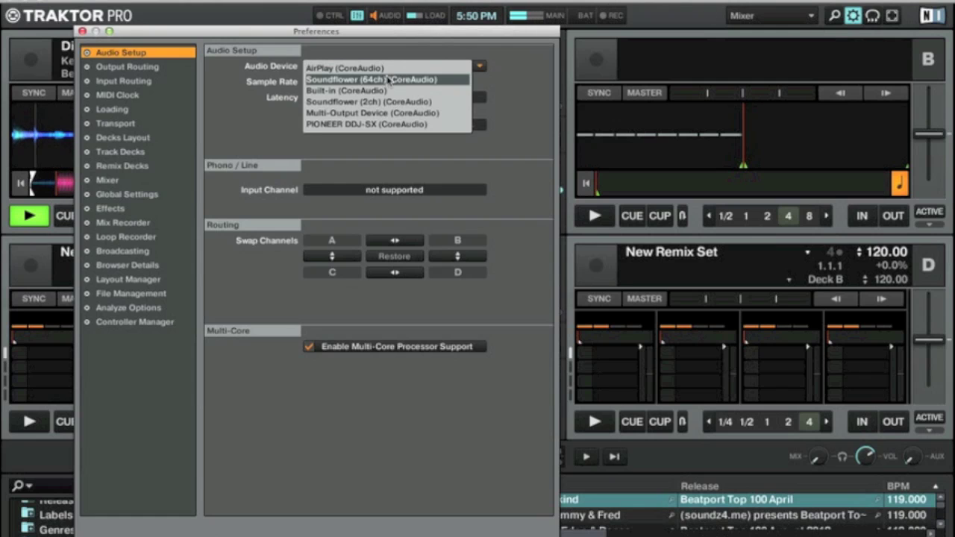
click(374, 124)
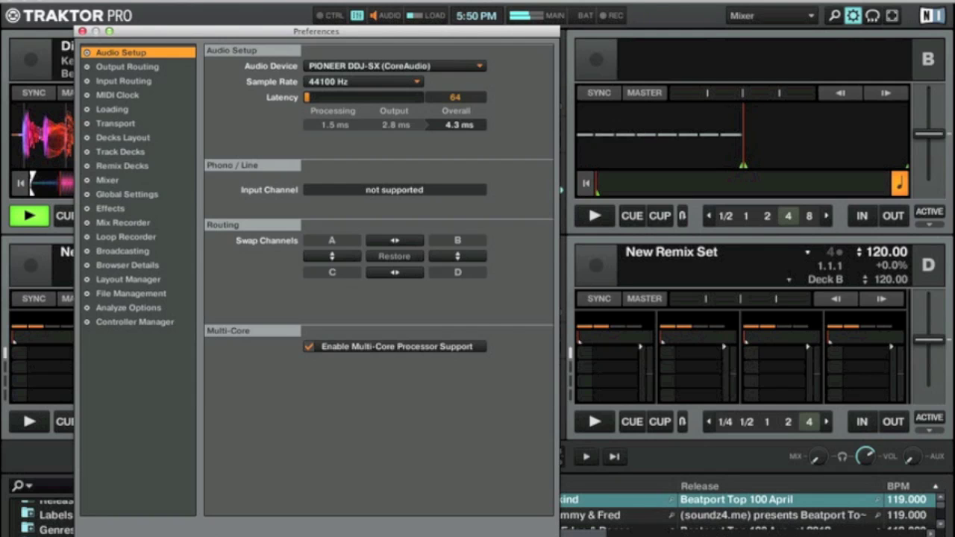
key(Escape)
Stop deck A, quit Traktor, and close the Pioneer support page window.
key(space)
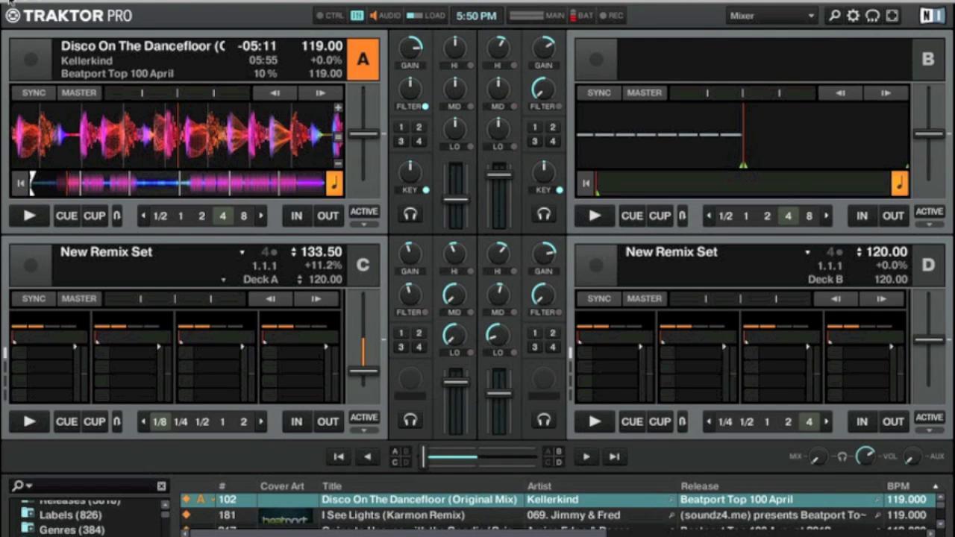
key(super+q)
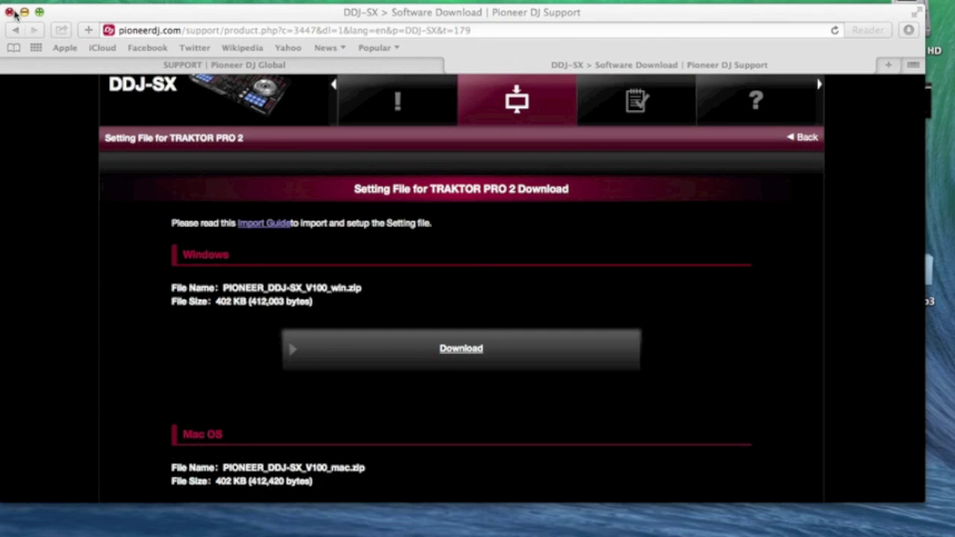
click(9, 12)
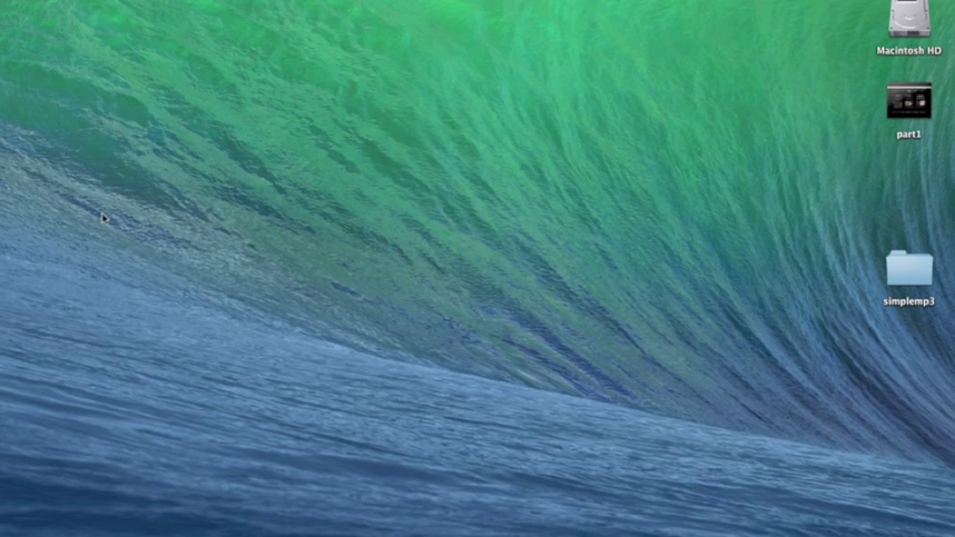
Select PIONEER DDJ-SX (USB) as the Mac's output in Sound preferences and close the window.
mouse_move(224, 531)
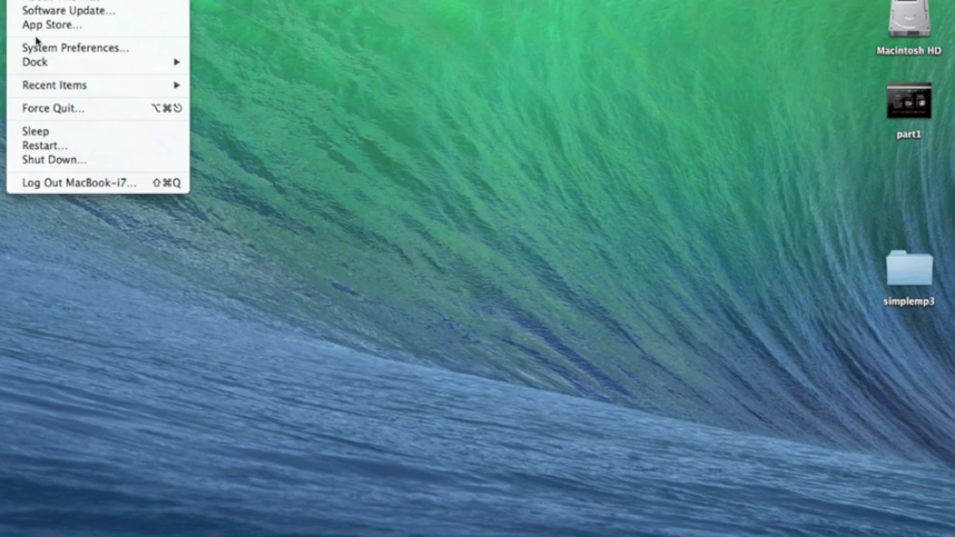
click(40, 46)
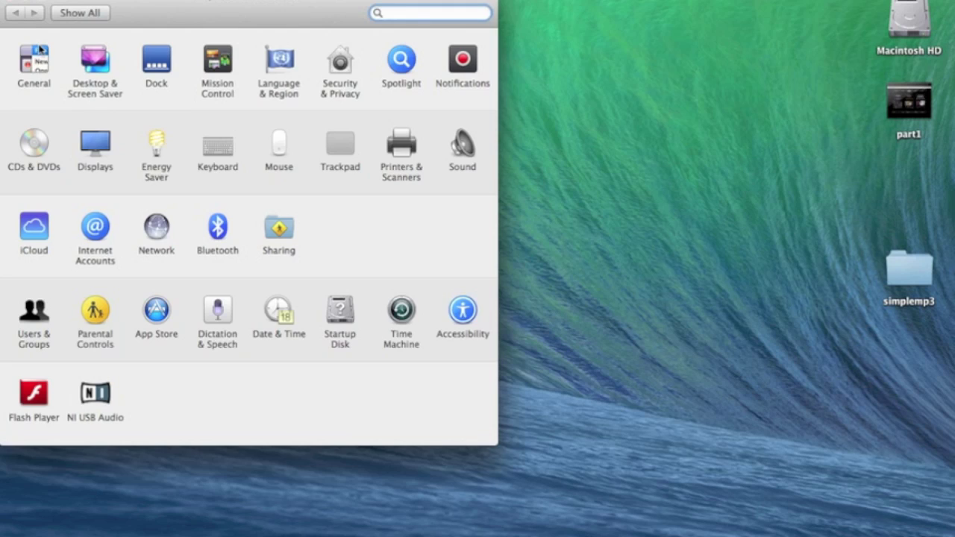
click(465, 161)
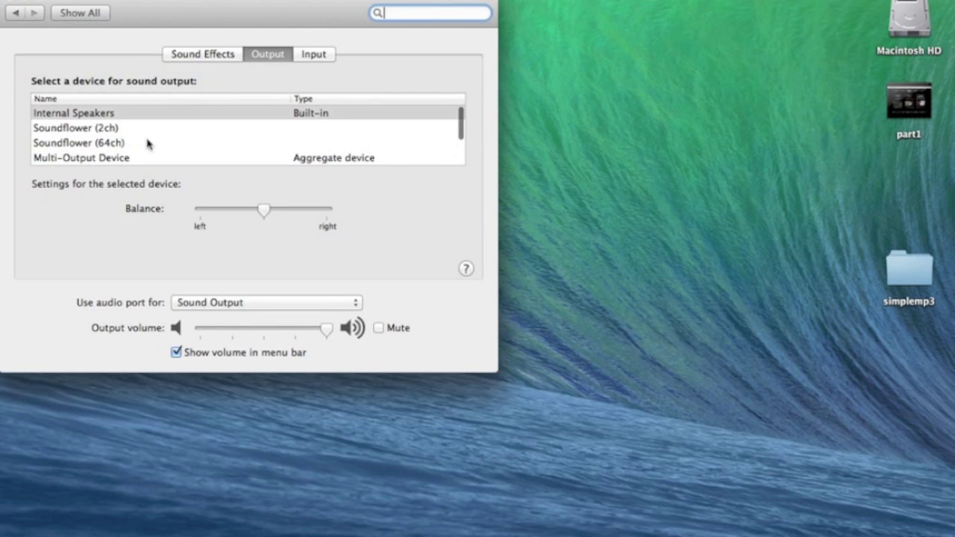
scroll(92, 147, down, 3)
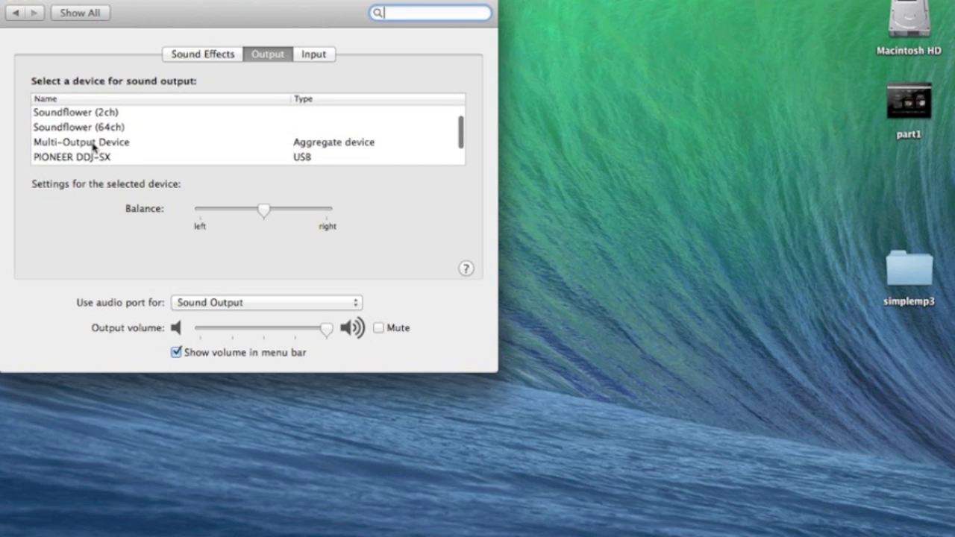
click(89, 153)
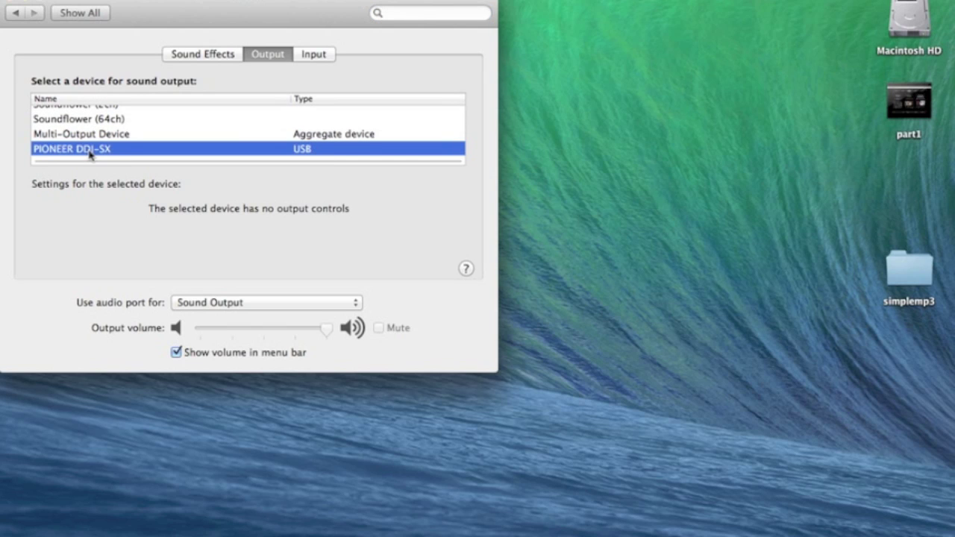
click(11, 3)
mouse_move(331, 531)
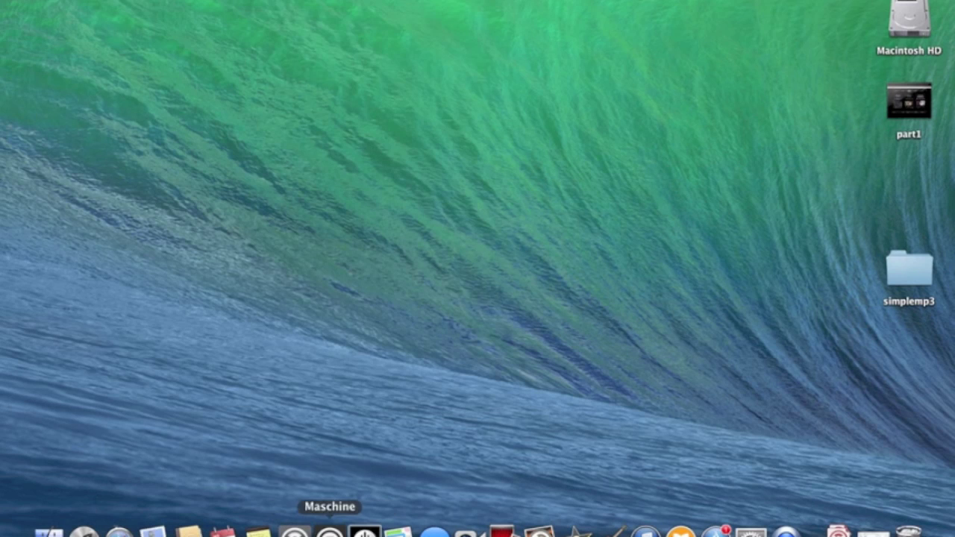
Relaunch Traktor from the Dock and toggle the header view to show the effects units above the decks.
click(295, 530)
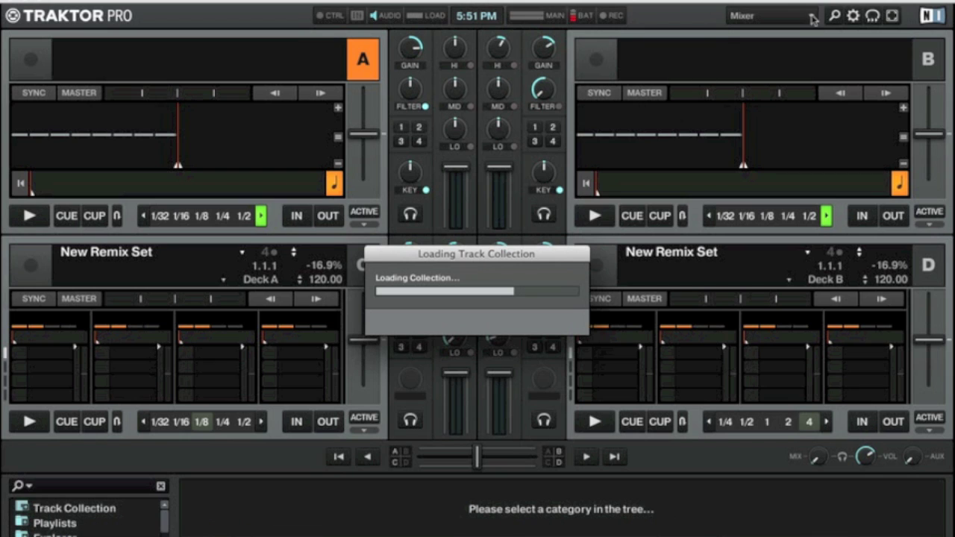
click(893, 17)
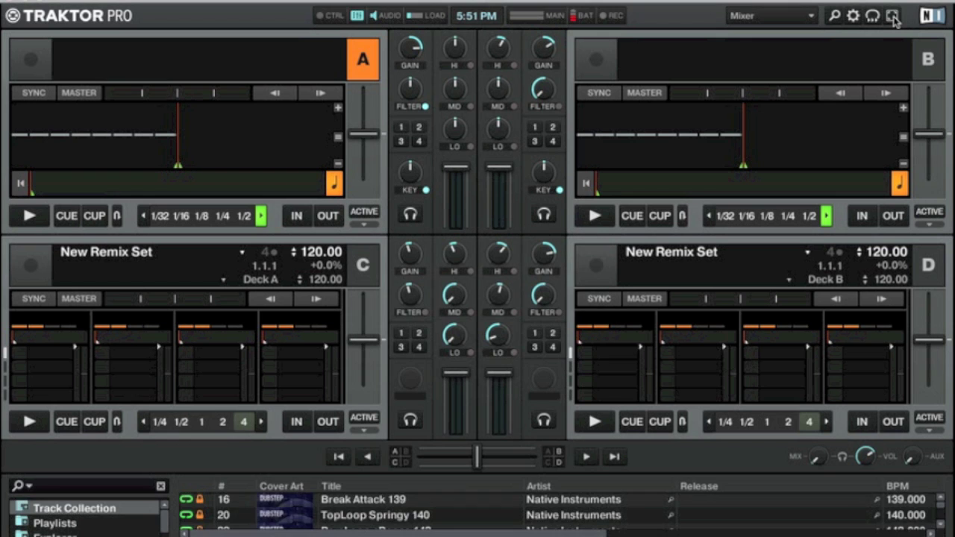
click(894, 17)
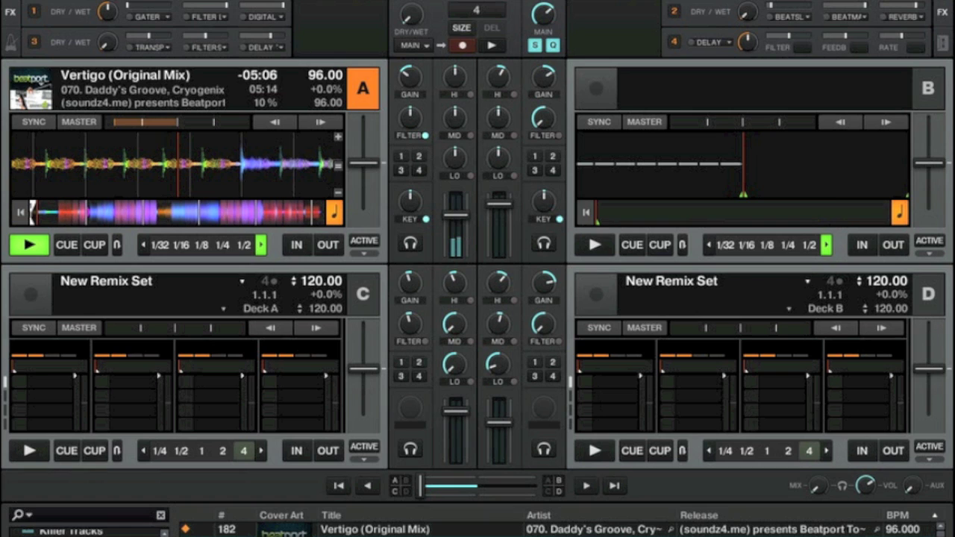
Drag the Audio Setup Latency slider down to 256 samples (7.3 ms overall).
key(super+comma)
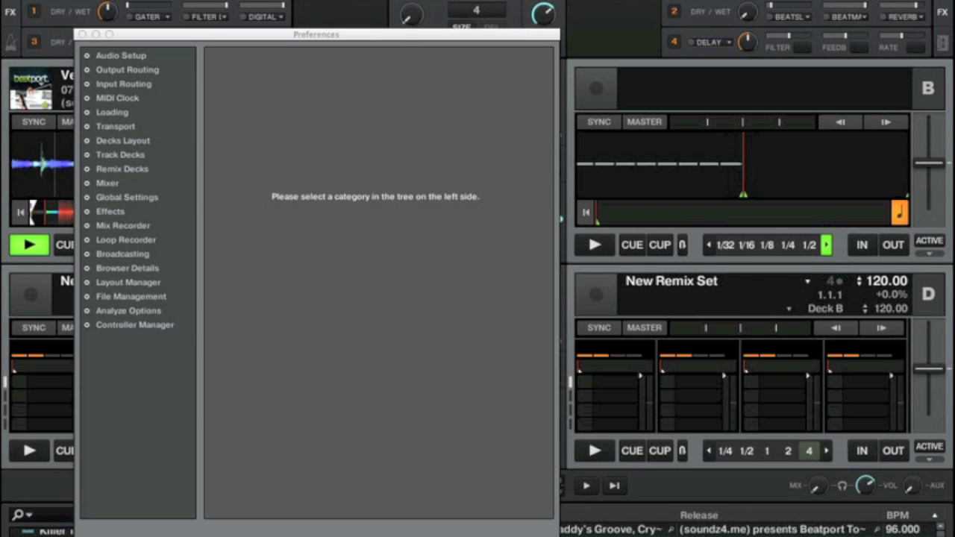
click(123, 57)
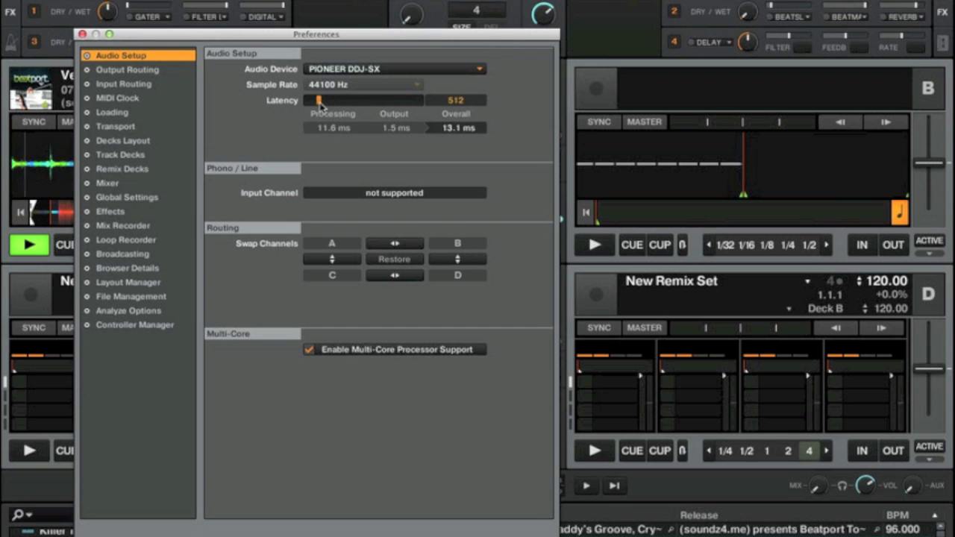
drag(319, 105, 316, 106)
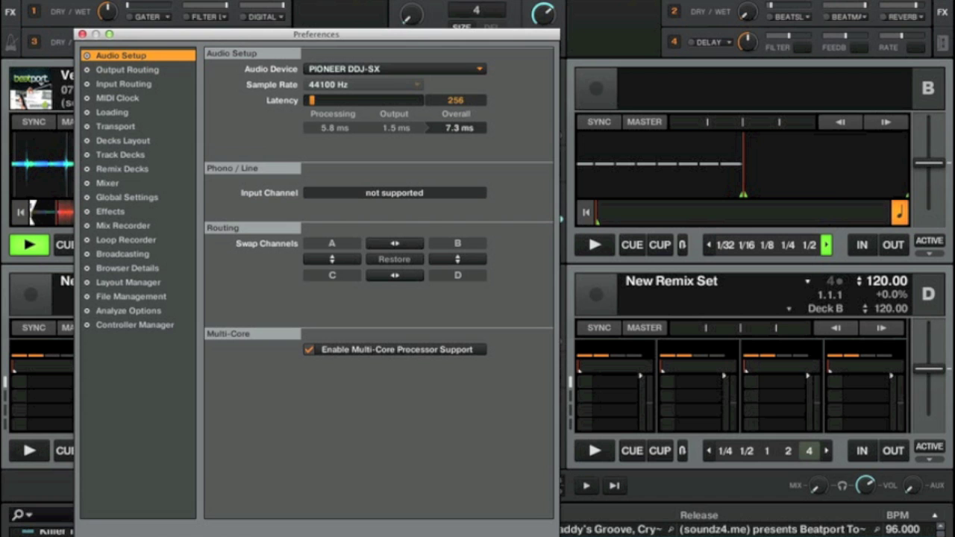
Close Preferences to return to the four-deck view with Vertigo (Original Mix) on deck A.
click(502, 535)
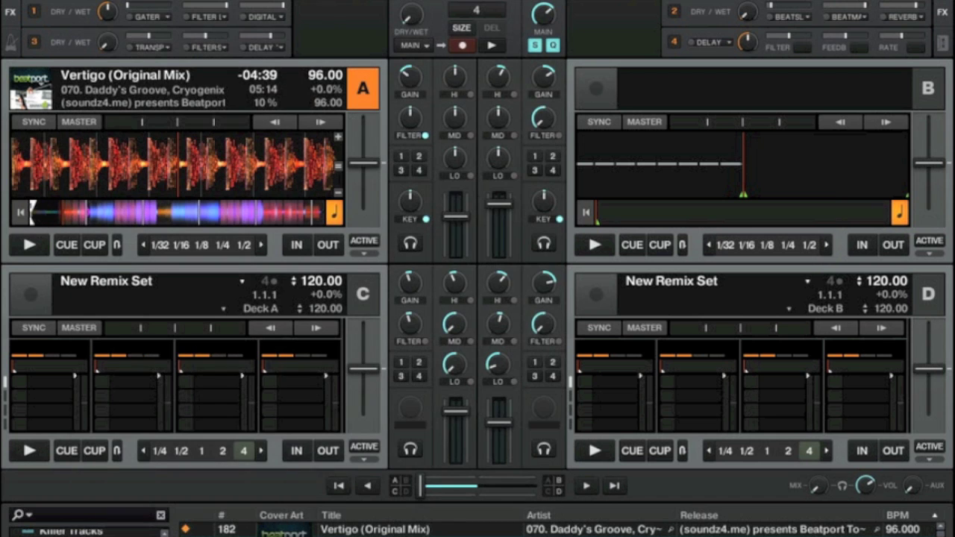